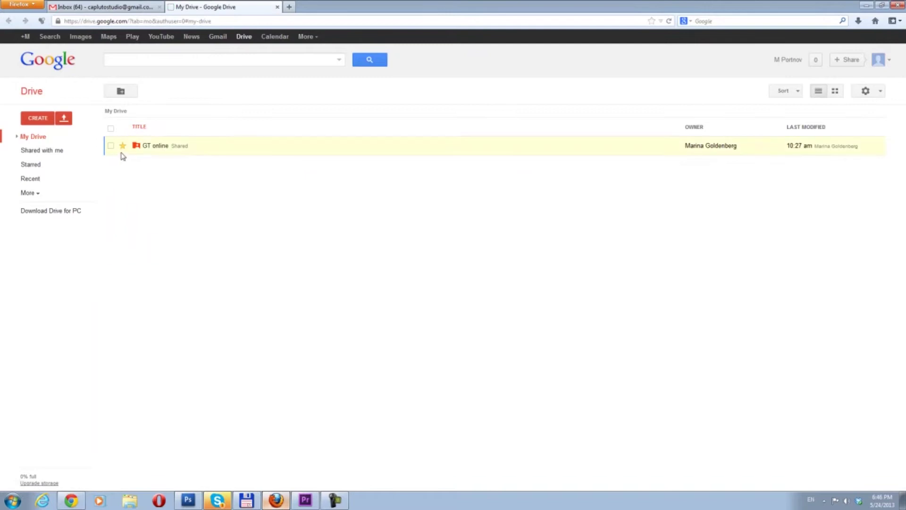
Step: Download Install_Android_SDK_4.1.2_Win.docx from the GT online folder and open it with OpenOffice.org.Docs
left_click(152, 146)
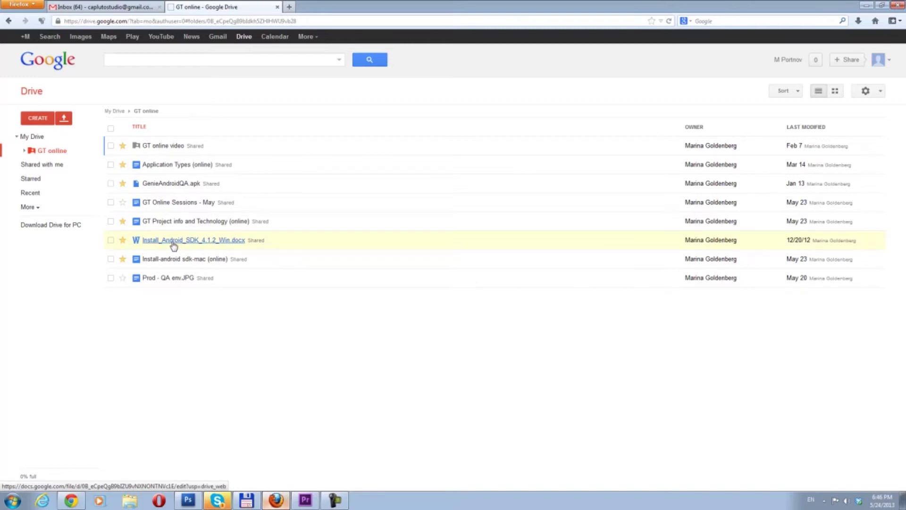
right_click(191, 242)
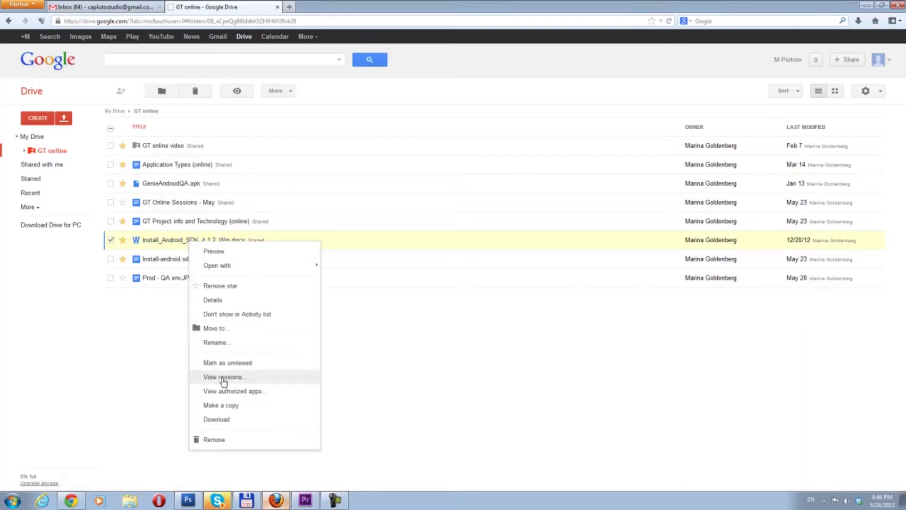
left_click(226, 427)
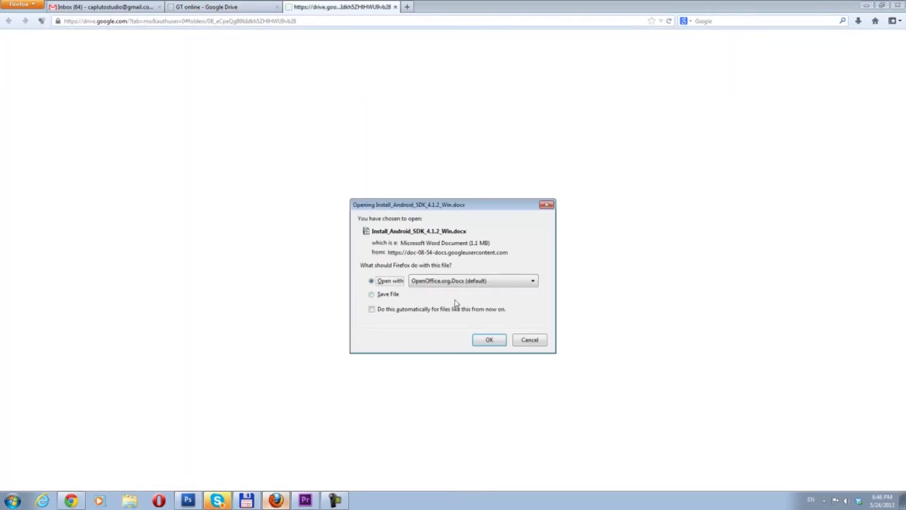
left_click(393, 296)
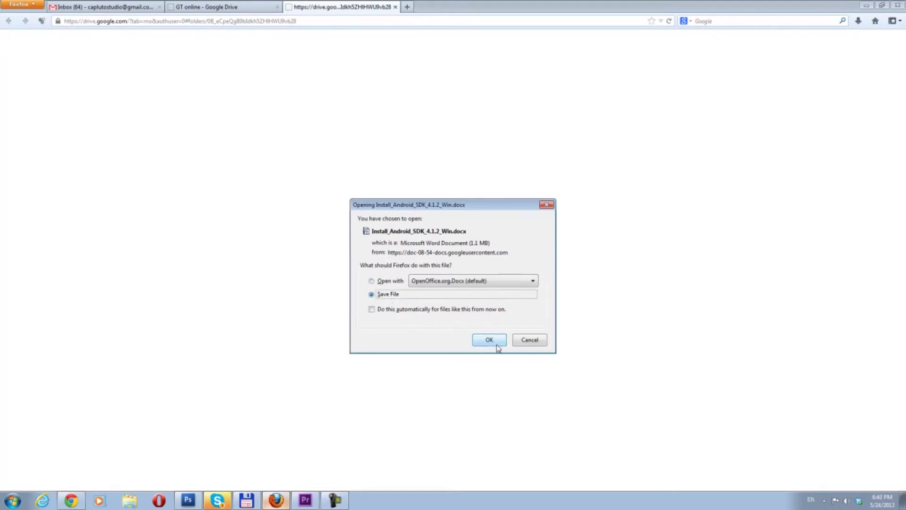
left_click(387, 281)
left_click(493, 341)
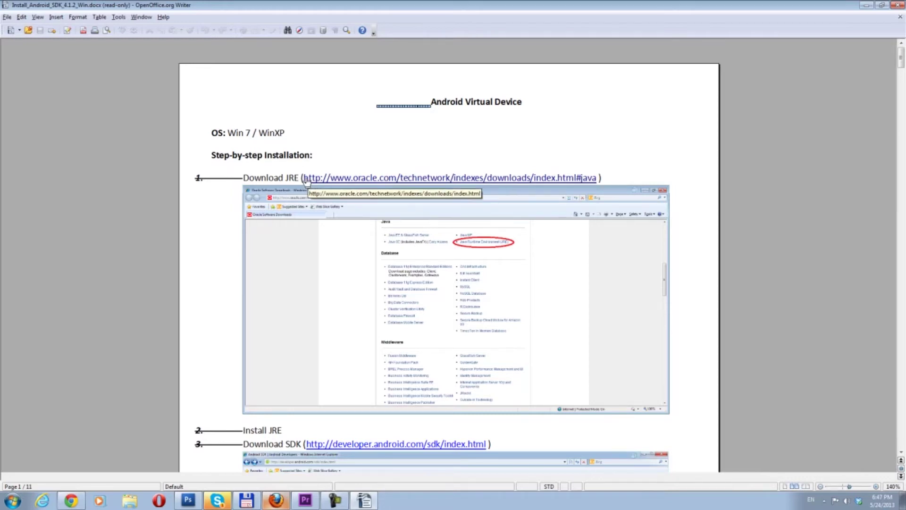
Step: Copy the JRE download link from instruction 1 of the installation guide
left_click_drag(303, 179, 596, 179)
key("super+c")
right_click(559, 178)
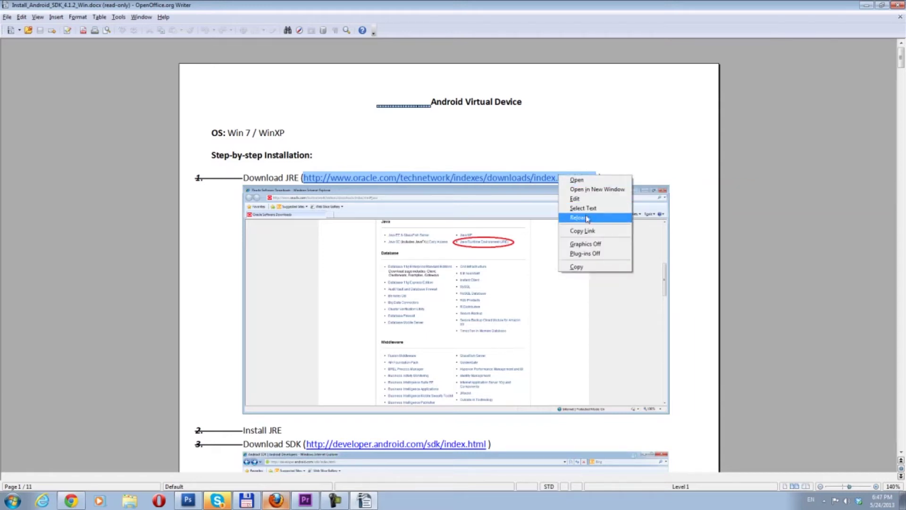
left_click(582, 230)
Step: Switch to Firefox, close the blank download tab and load the copied Oracle downloads address in a new tab
left_click(276, 501)
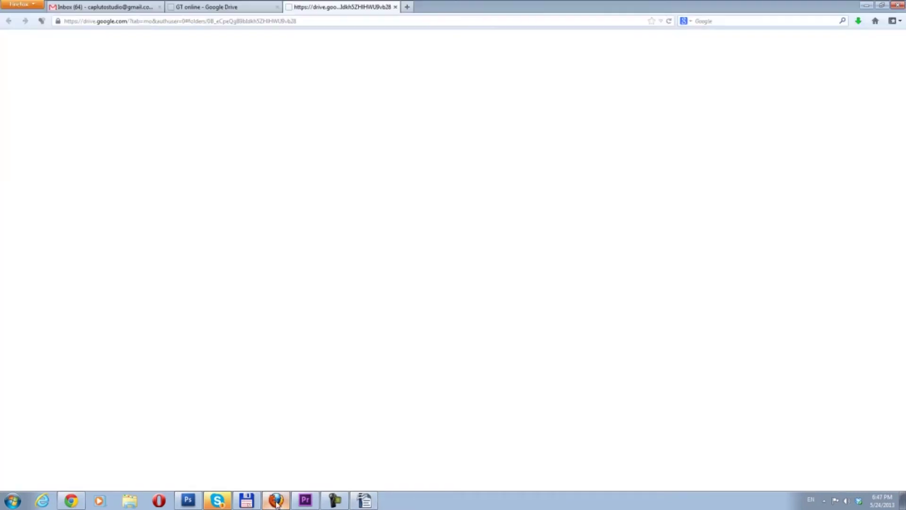
left_click(396, 7)
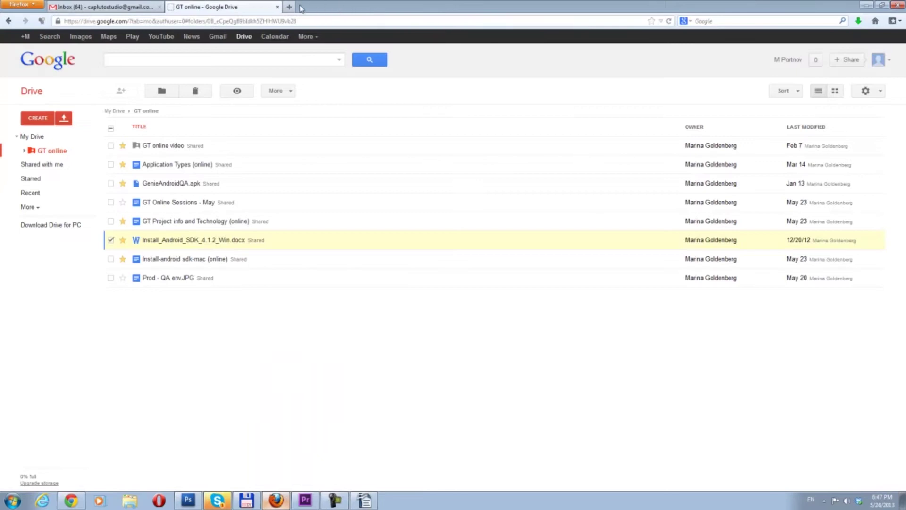
left_click(289, 7)
right_click(202, 21)
left_click(220, 65)
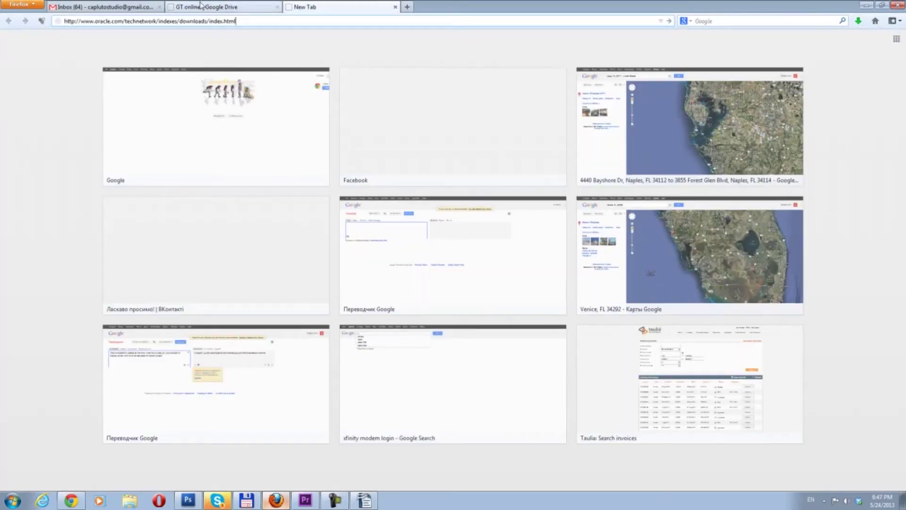
key("Return")
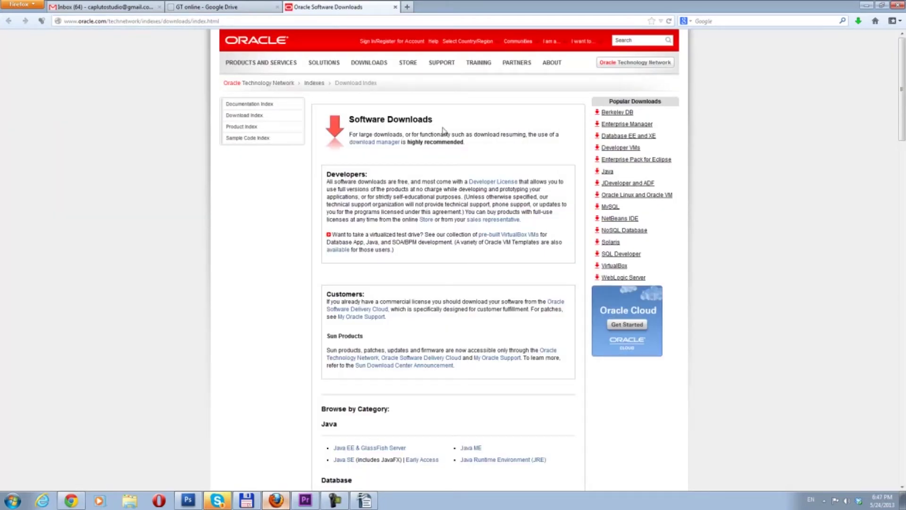
Step: Follow the Java Runtime Environment (JRE) link, agree to the free Java download and save jxpiinstall.exe
scroll(442, 131, "down", 2)
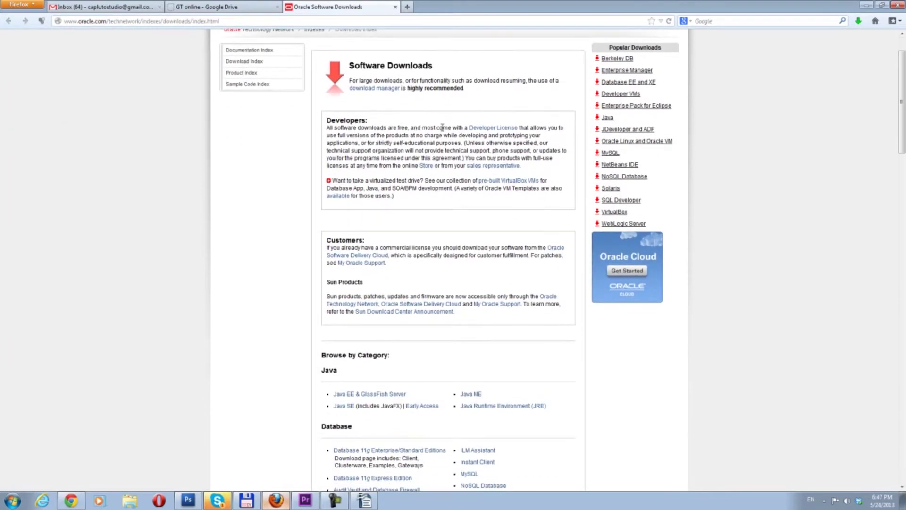
scroll(442, 127, "down", 6)
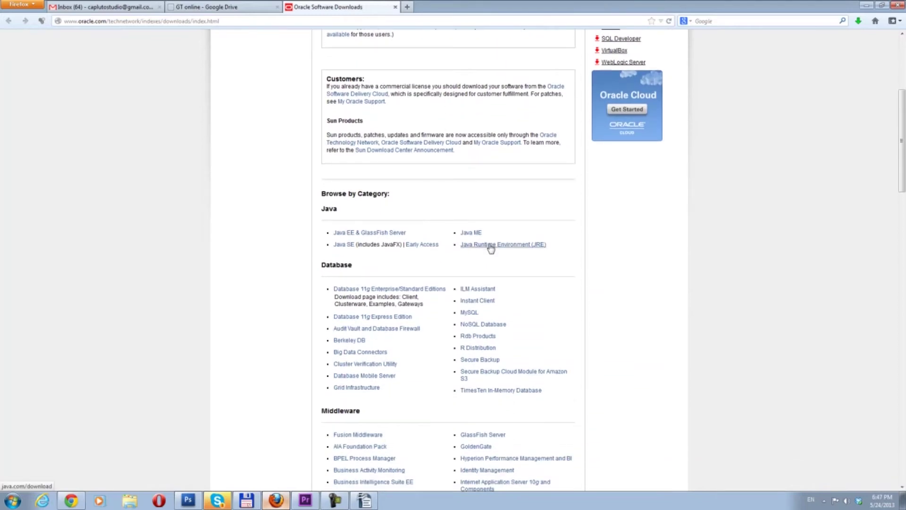
left_click(491, 246)
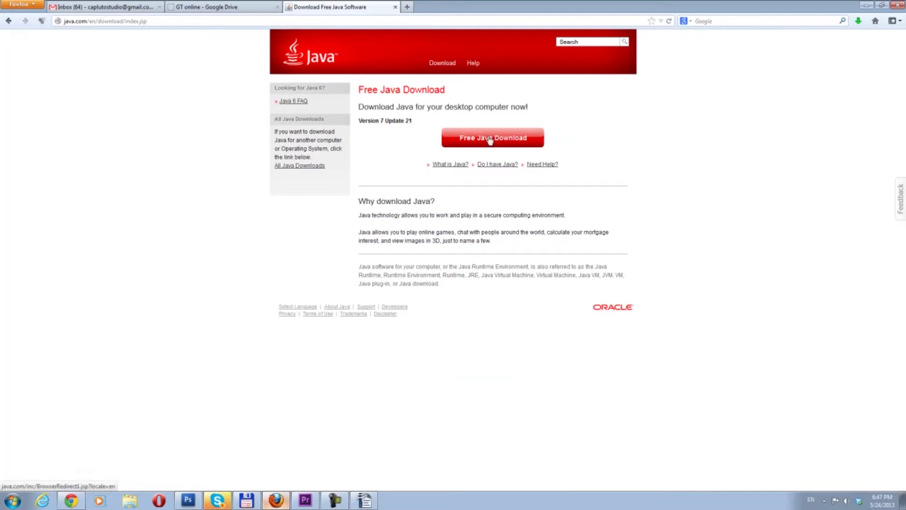
left_click(493, 142)
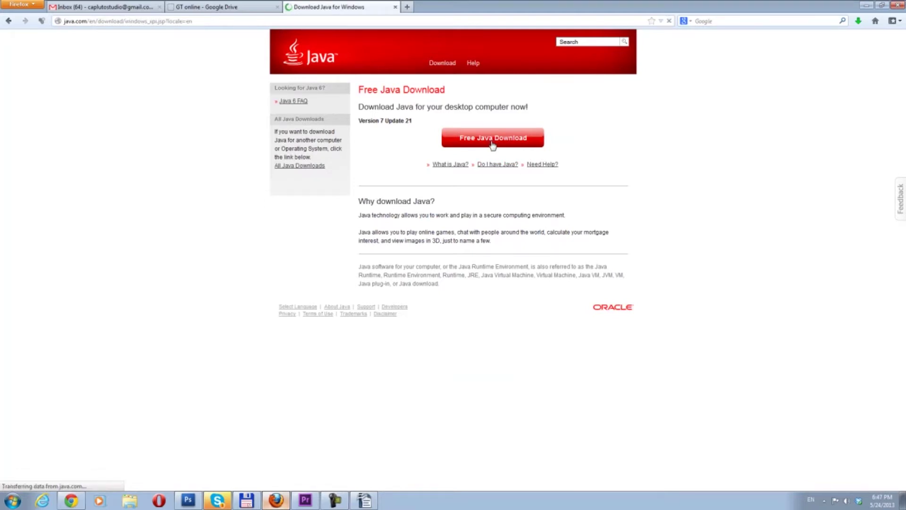
left_click(488, 134)
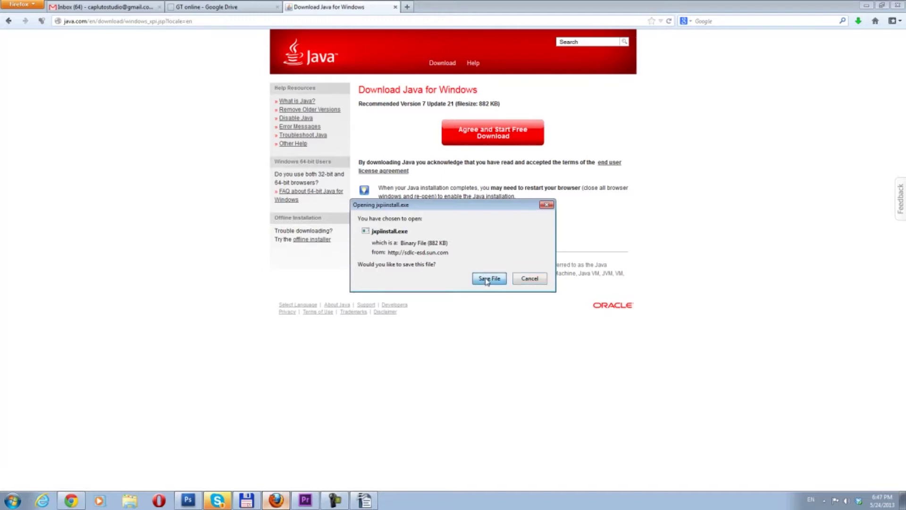
left_click(487, 280)
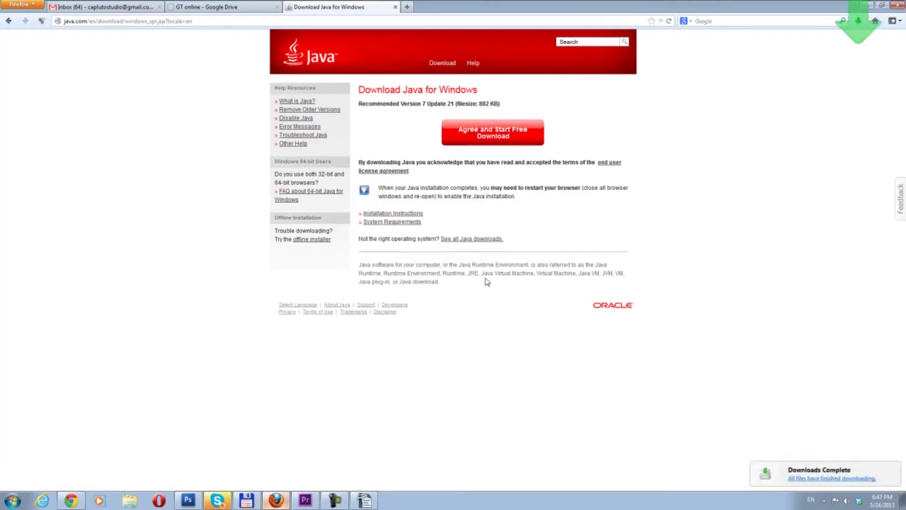
Step: Run the newly downloaded Java installer, allow it to make changes and start the installation in the default folder
left_click(859, 22)
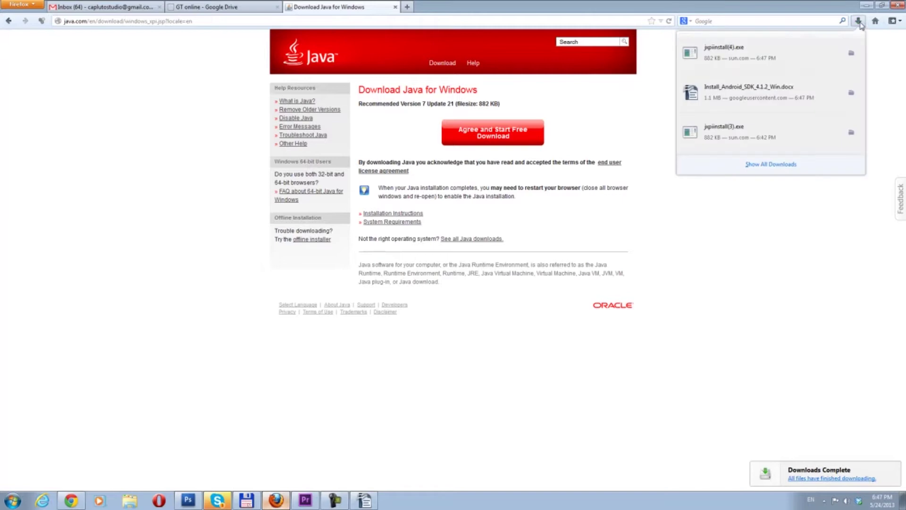
left_click(713, 63)
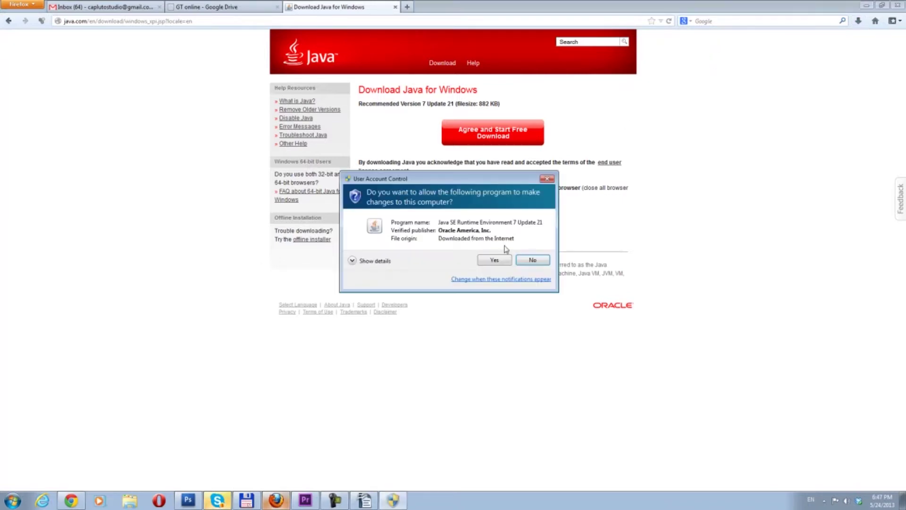
left_click(494, 260)
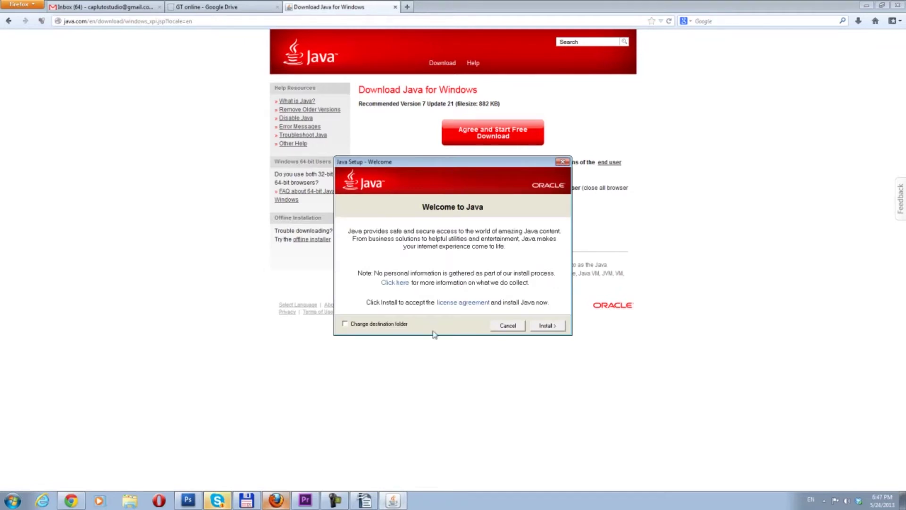
left_click(541, 328)
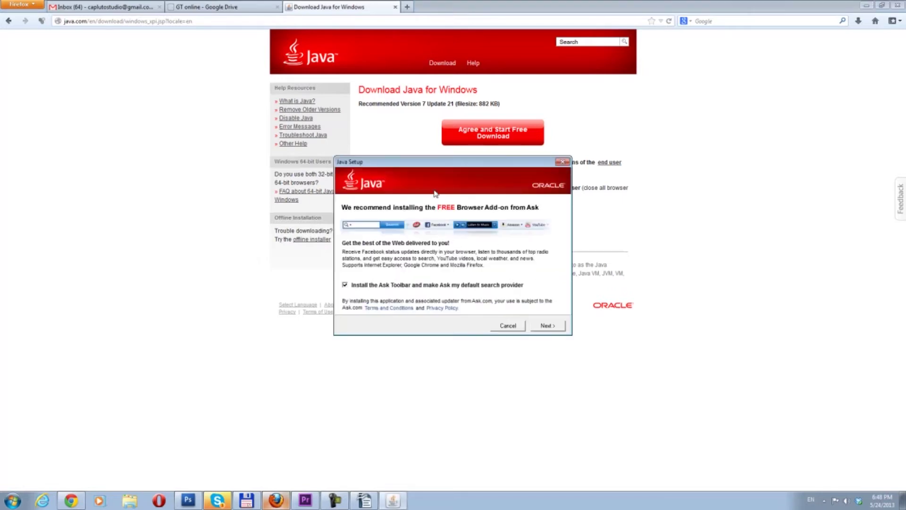
Step: Decline the Ask Toolbar, agree to reinstall Java and close the setup once it completes
left_click(345, 285)
left_click(538, 329)
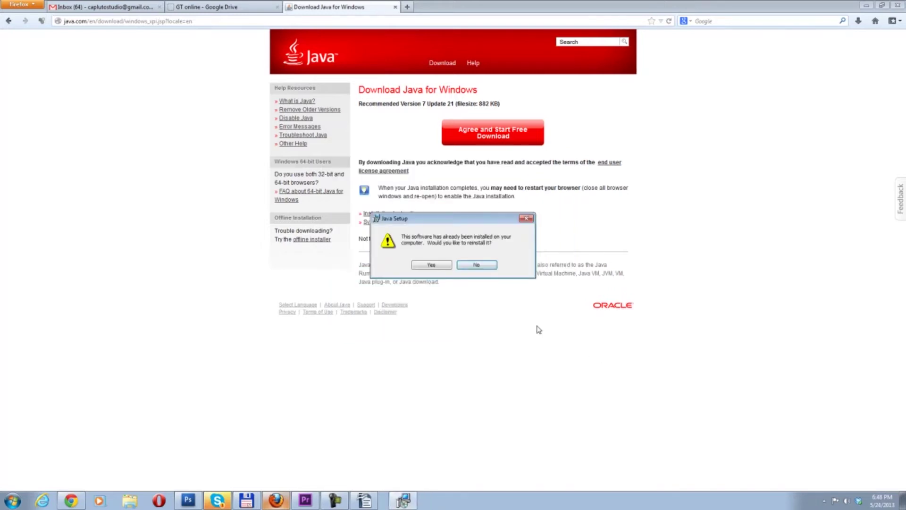
left_click_drag(420, 220, 440, 236)
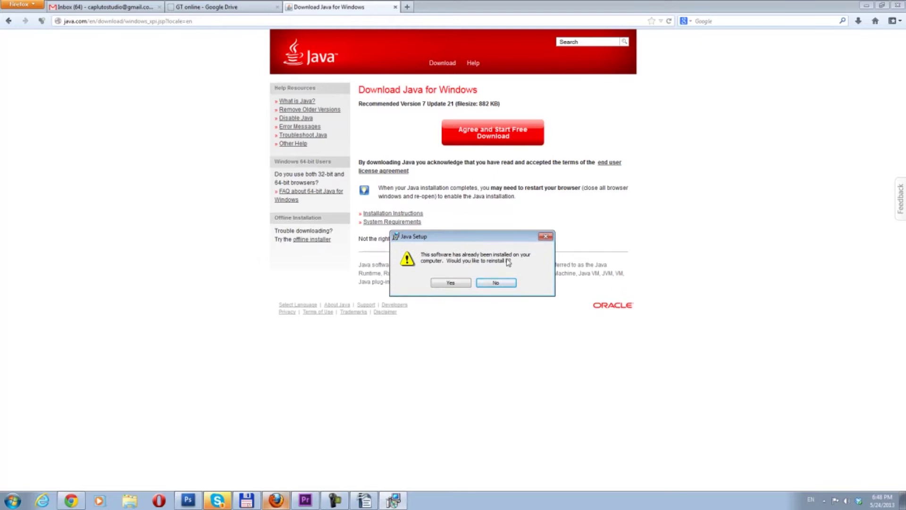
left_click(449, 283)
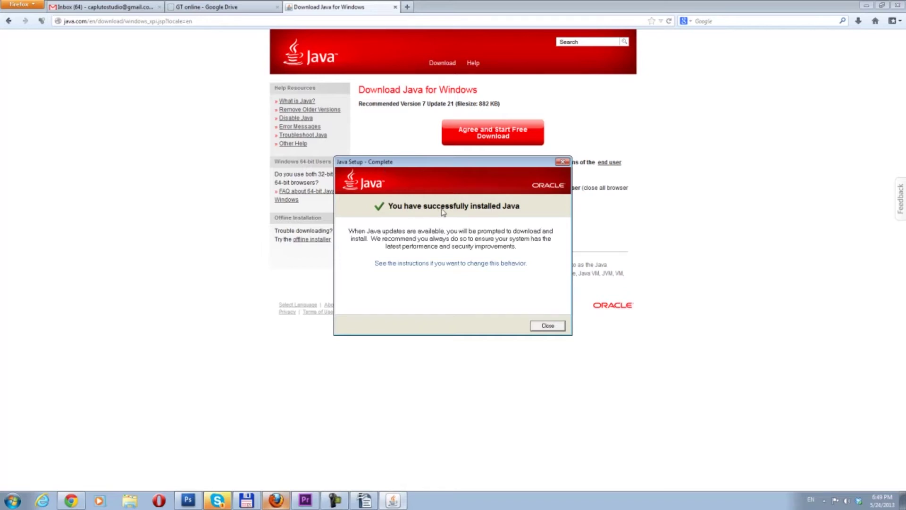
left_click(548, 326)
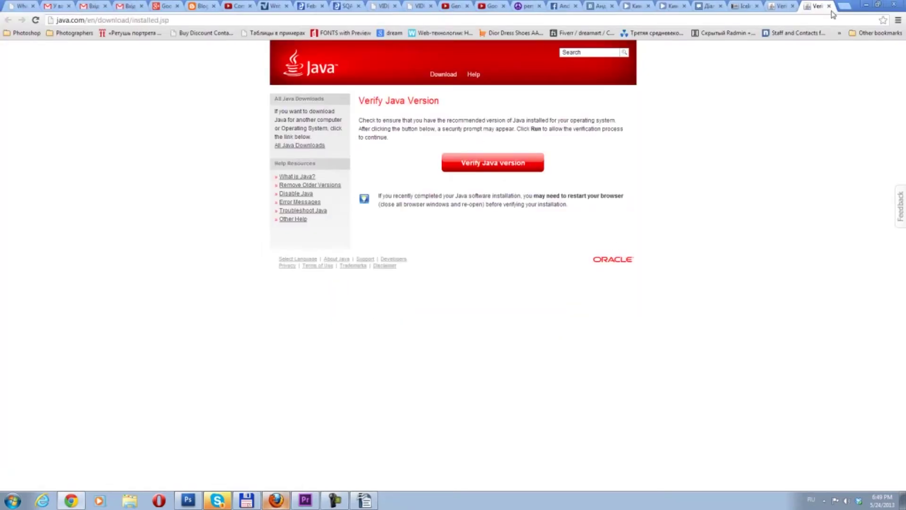
Step: Return to the installation guide in OpenOffice Writer and copy the SDK download link from instruction 3
left_click(276, 498)
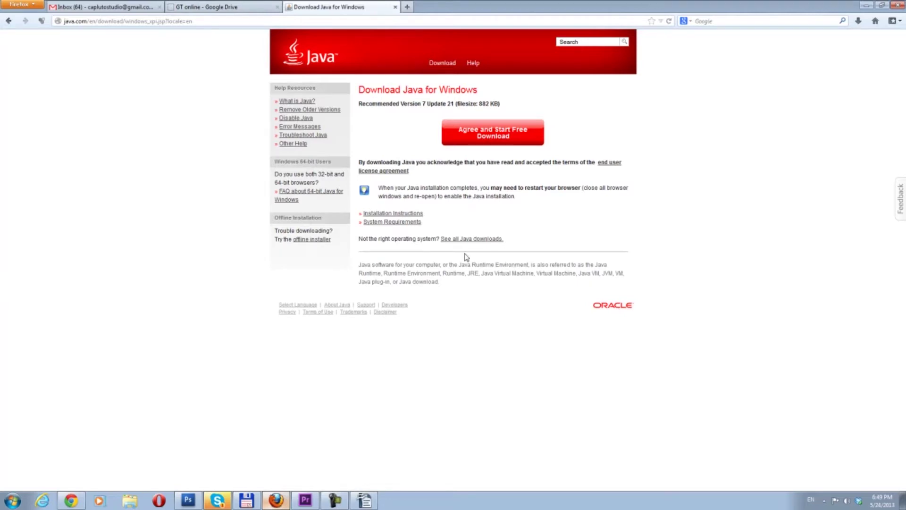
left_click(366, 502)
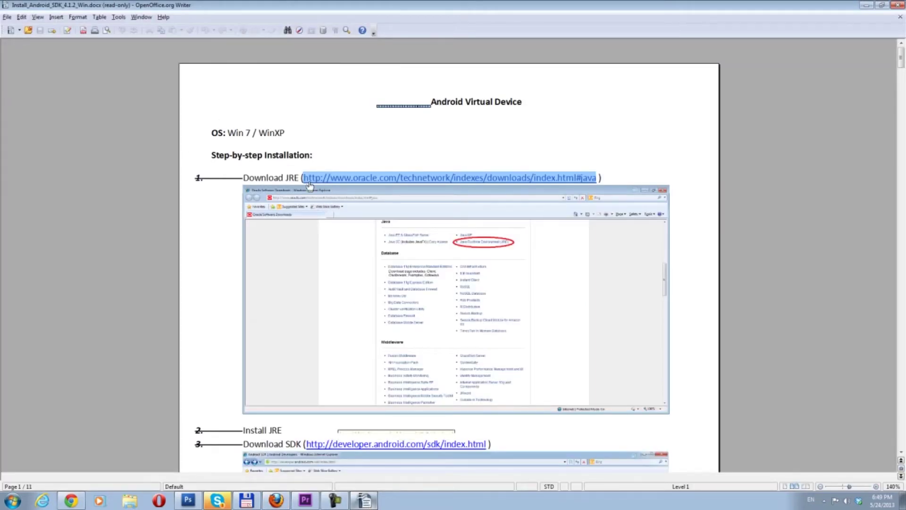
scroll(310, 185, "down", 5)
left_click_drag(307, 313, 497, 305)
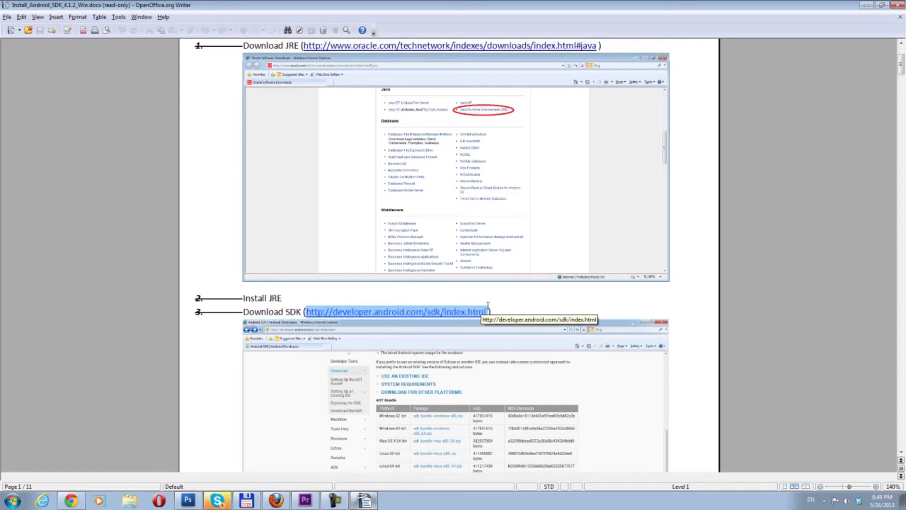
right_click(456, 313)
left_click(488, 370)
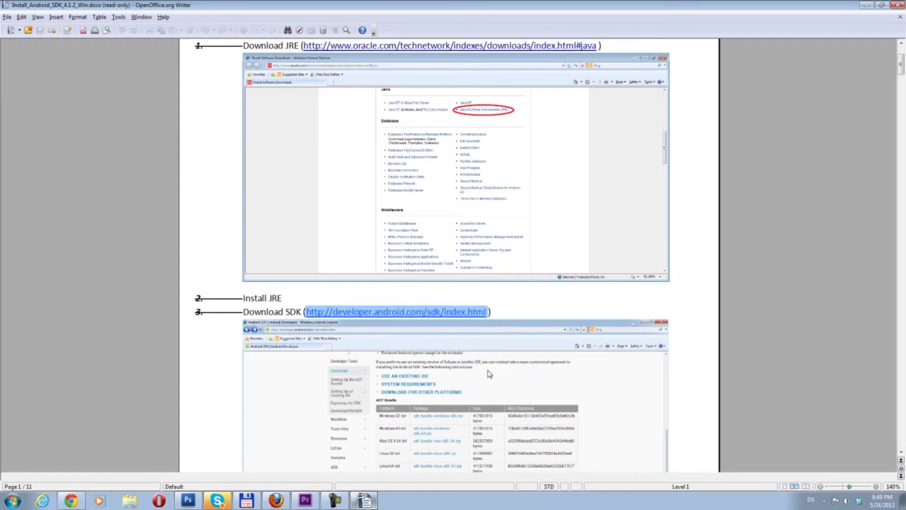
Step: Switch to Firefox and load the copied developer.android.com SDK address in a new tab
left_click(276, 500)
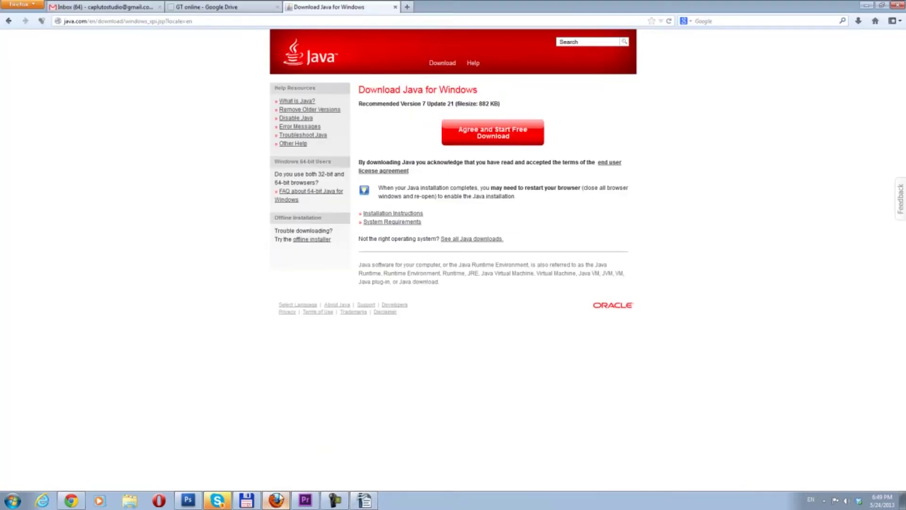
left_click(406, 6)
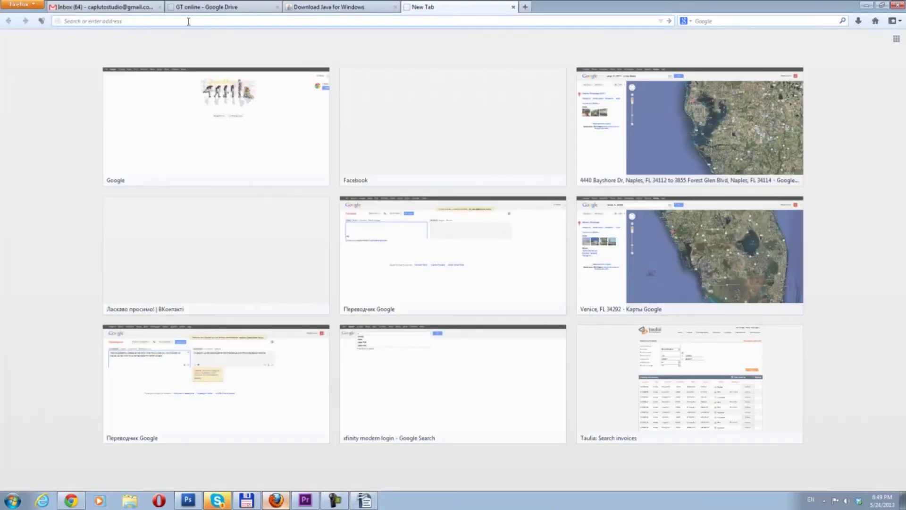
right_click(188, 21)
left_click(216, 70)
key("Return")
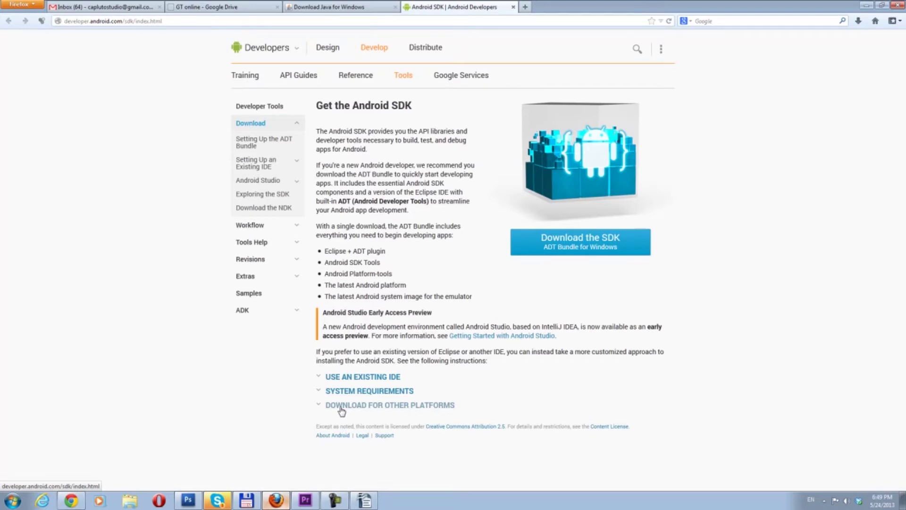
Step: Expand the downloads for other platforms and choose installer_r22-windows.exe under SDK Tools Only
left_click(341, 406)
scroll(396, 199, "down", 5)
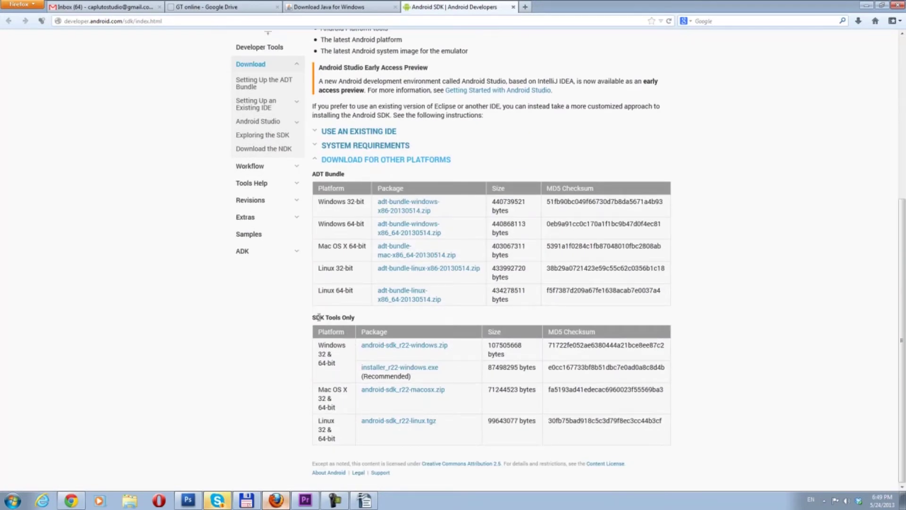
left_click_drag(313, 317, 367, 320)
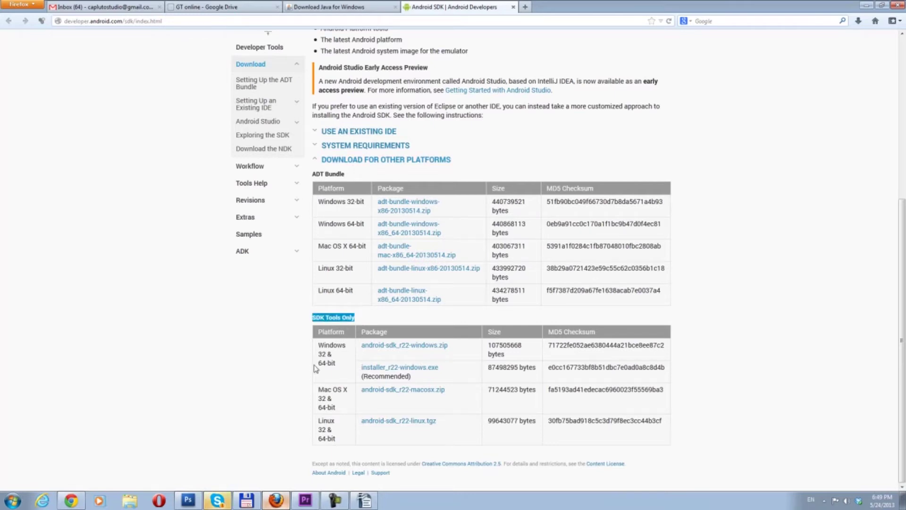
left_click(385, 370)
Step: Accept the SDK download terms and save installer_r22-windows.exe
left_click_drag(671, 157, 670, 317)
left_click(324, 337)
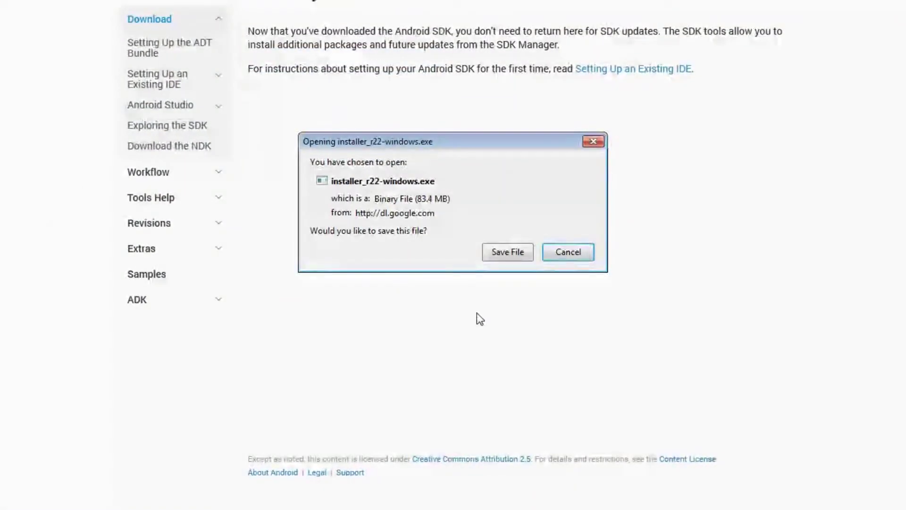
left_click(505, 250)
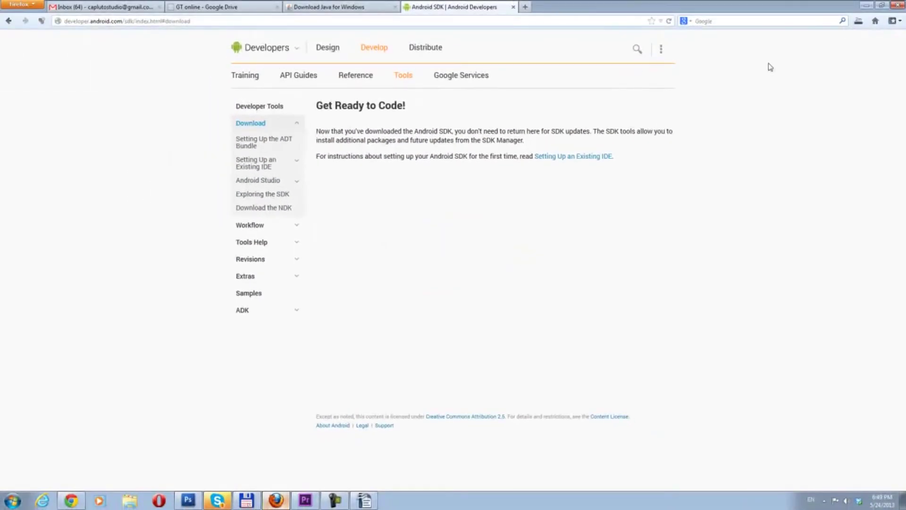
Step: Launch the downloaded installer_r22-windows(3).exe and allow it to make changes to the computer
left_click(858, 21)
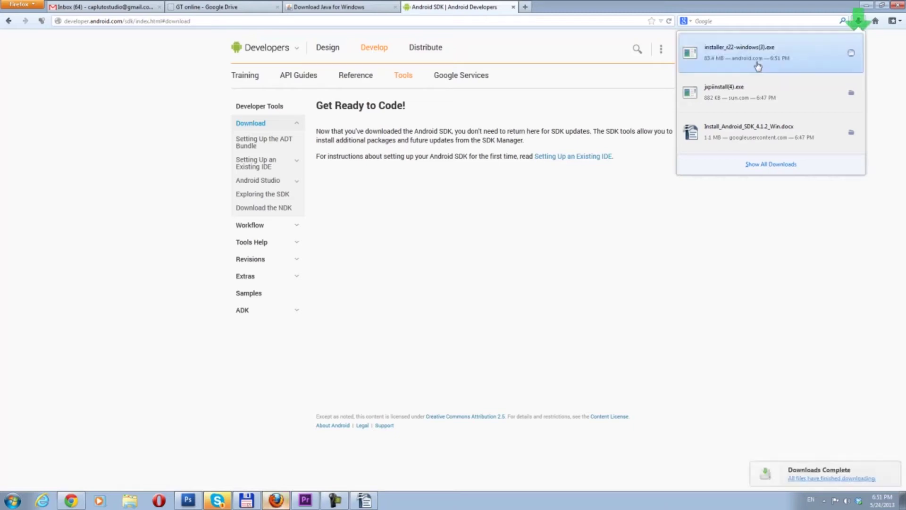
left_click(725, 54)
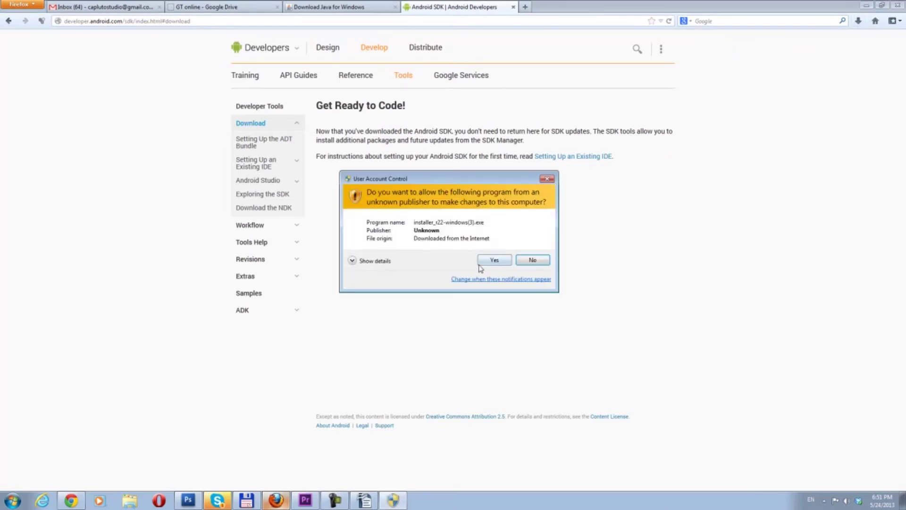
left_click(495, 265)
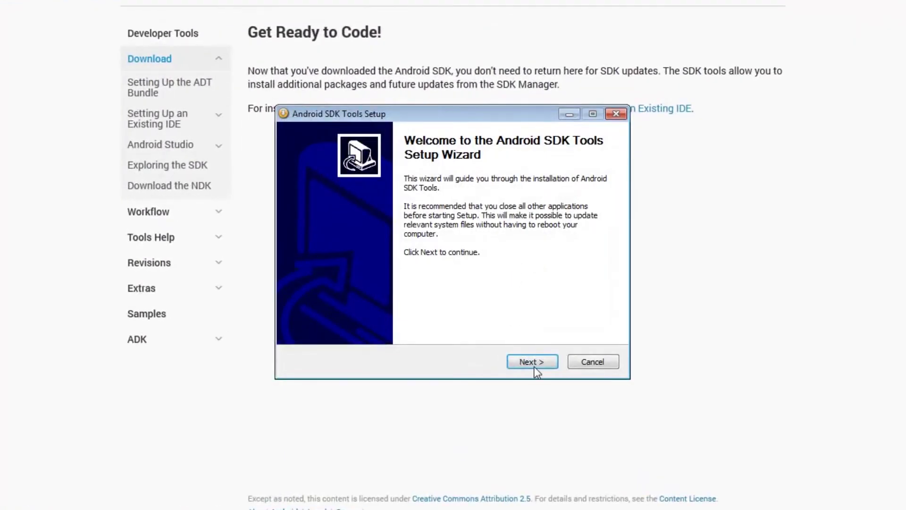
Step: Go through the Android SDK Tools setup with Install just for me and the default folder, then cancel at the Start Menu folder choice
left_click(541, 364)
left_click(541, 362)
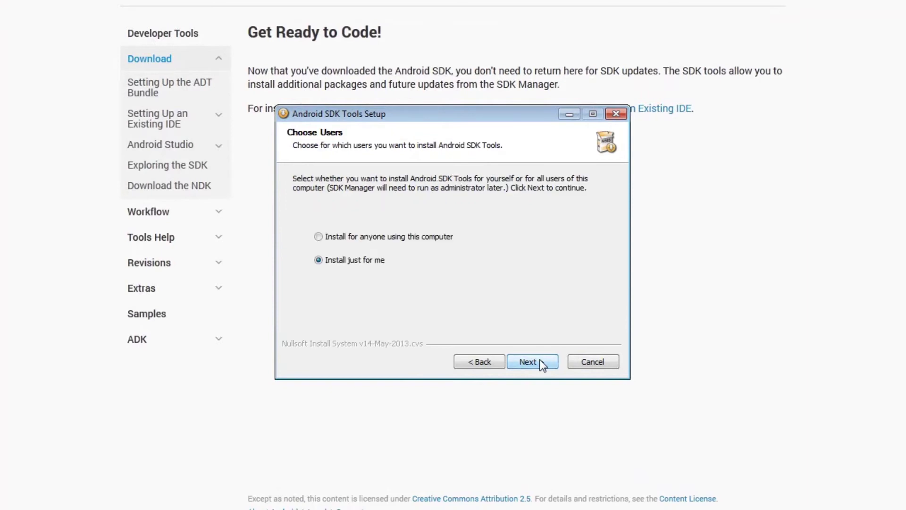
left_click(530, 362)
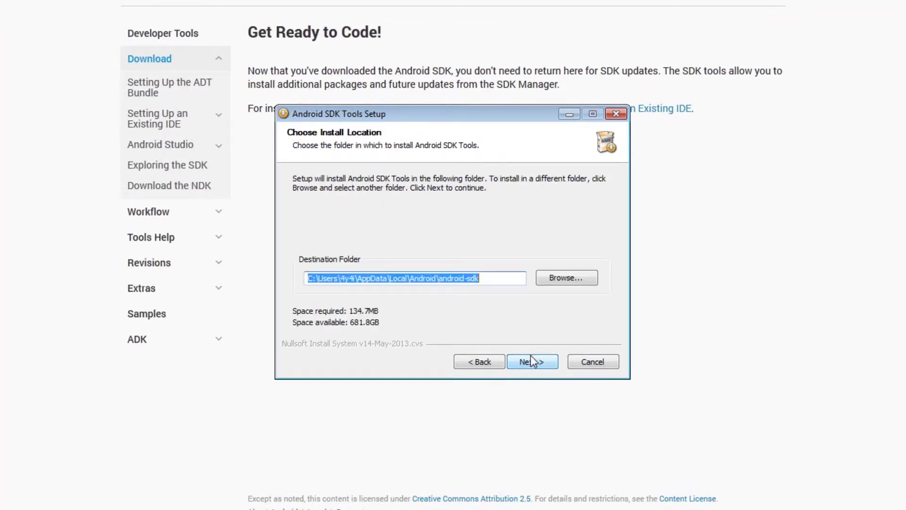
left_click(524, 361)
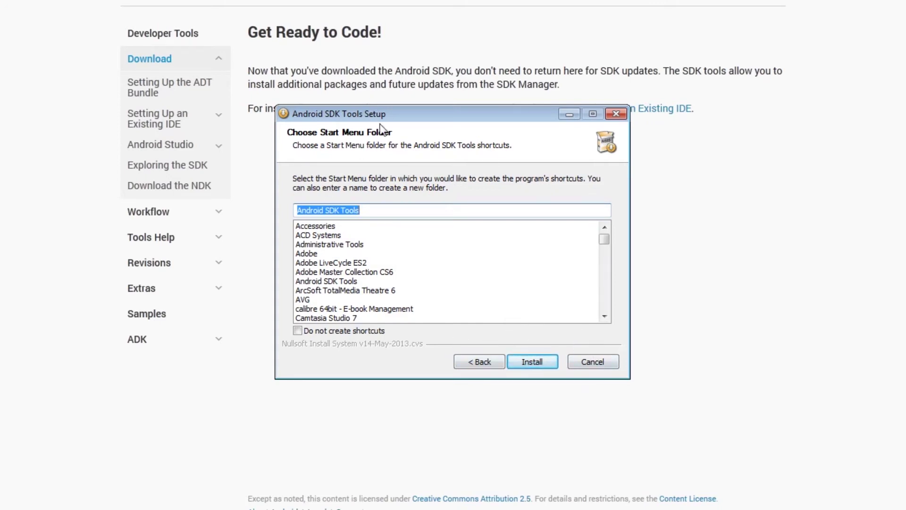
left_click(593, 362)
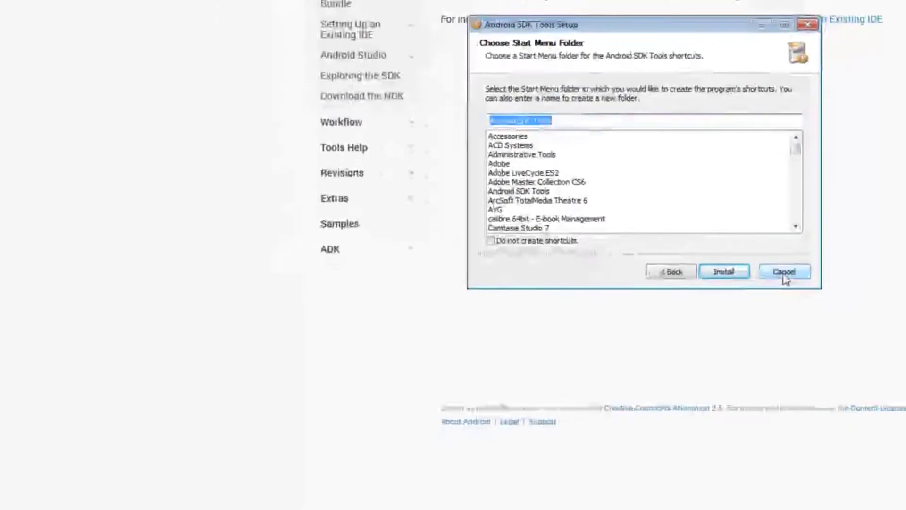
left_click(816, 258)
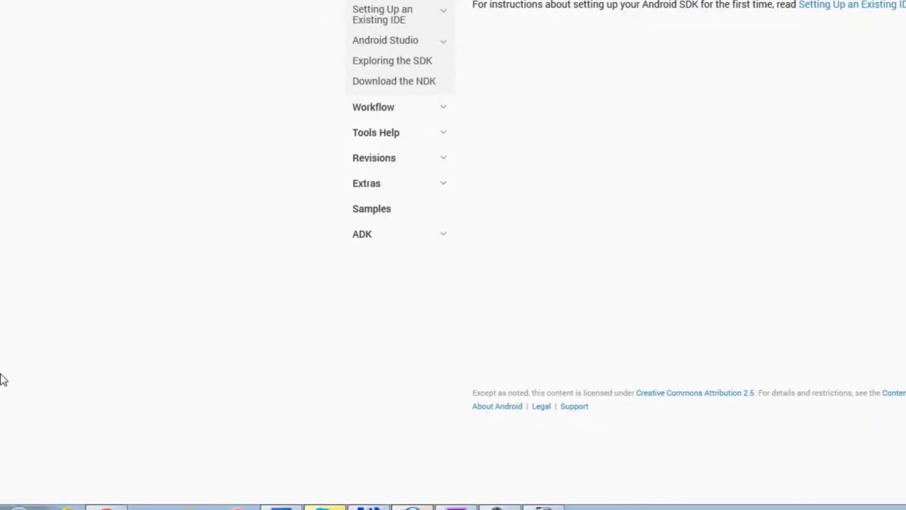
Step: Find SDK Manager with a Windows program search for "sdk", open it and move its window clear of the screen edge
left_click(14, 503)
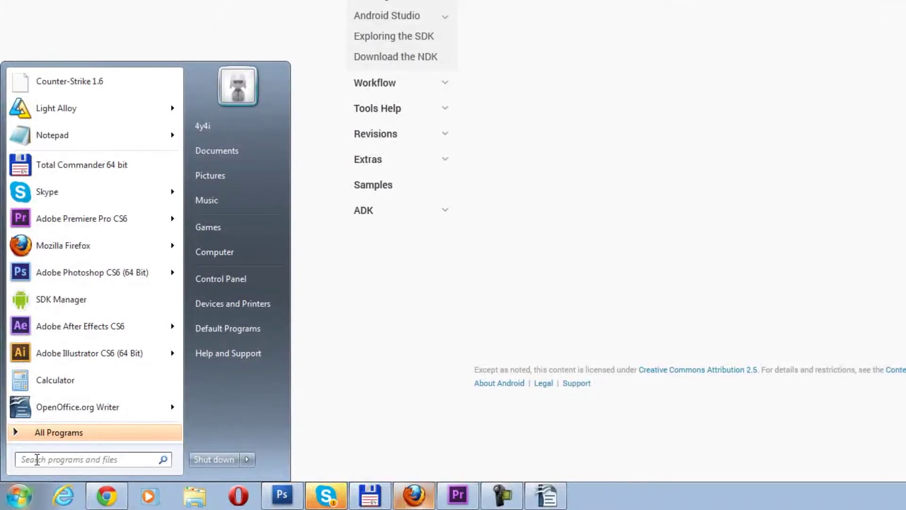
type("sdk")
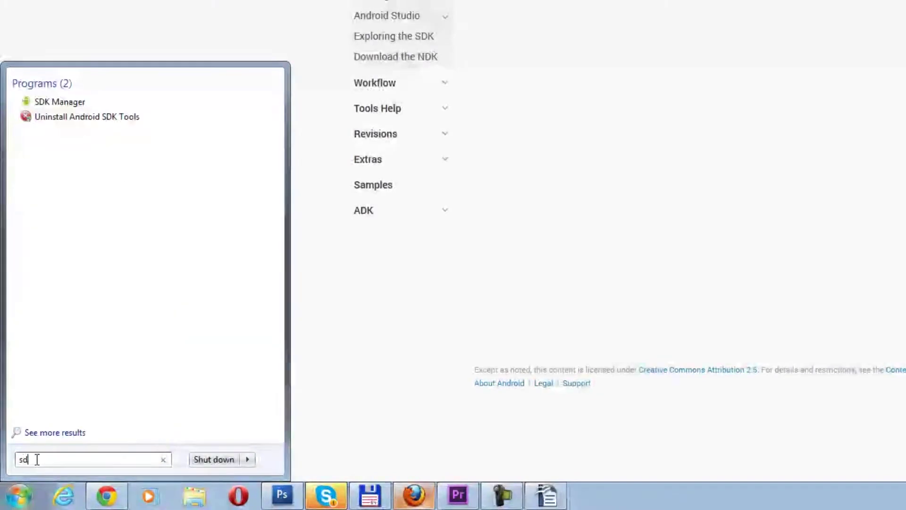
left_click(65, 108)
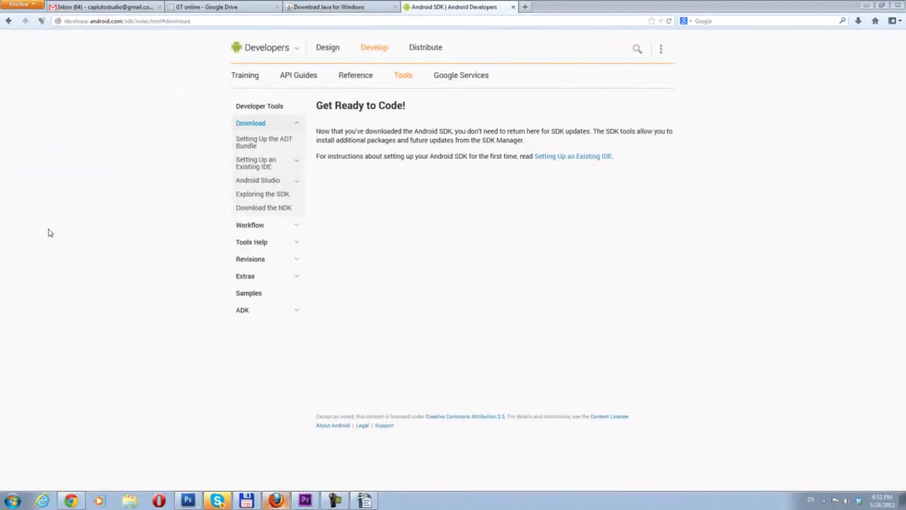
left_click_drag(153, 67, 336, 73)
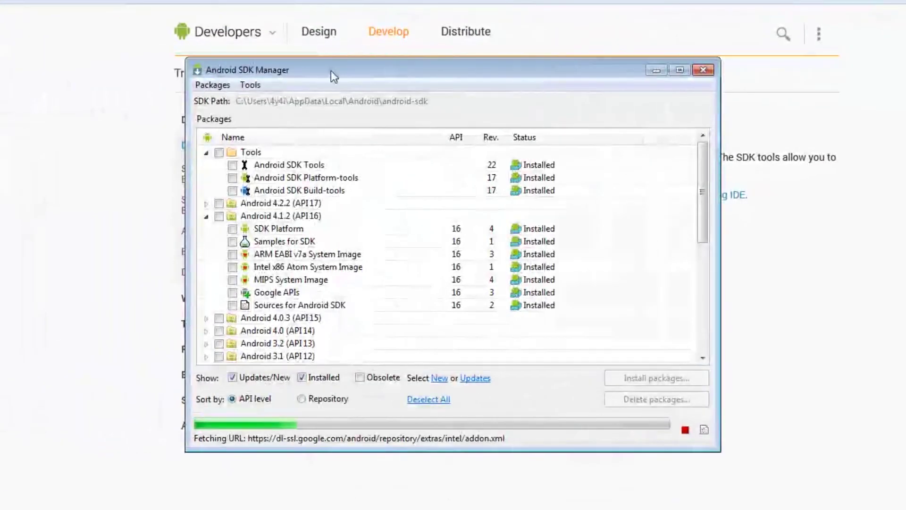
Step: Mark the Tools and Android 4.1.2 (API 16) packages, unmark Android 4.2.2 (API 17), and close the SDK Manager without installing
left_click(219, 152)
left_click(207, 153)
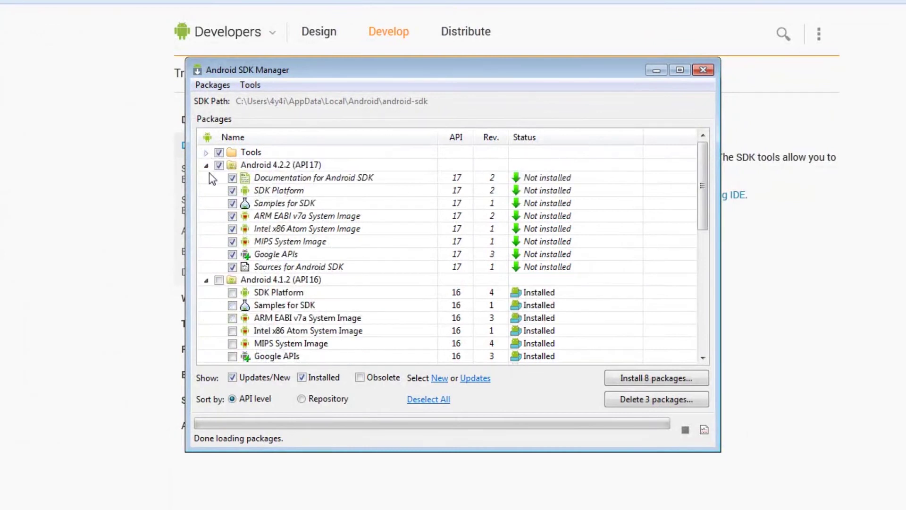
left_click(219, 165)
left_click(206, 166)
left_click(206, 178)
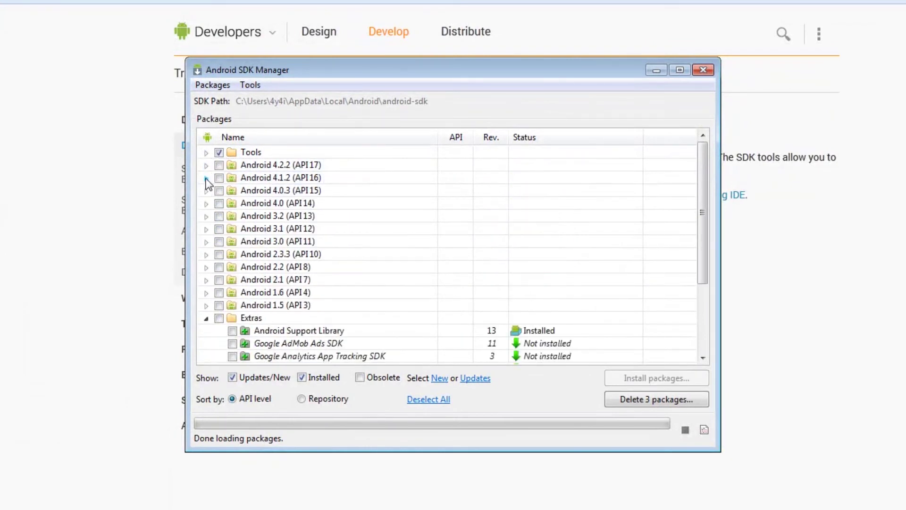
left_click(218, 178)
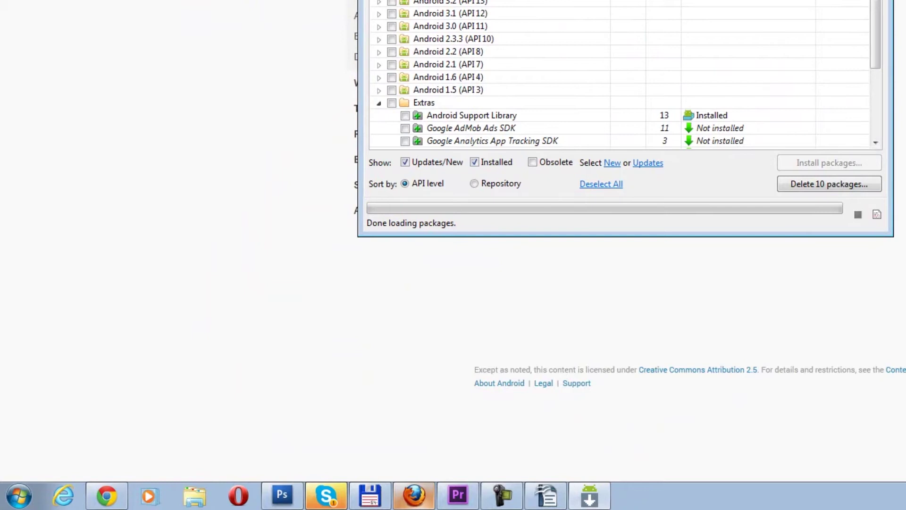
key("alt+F4")
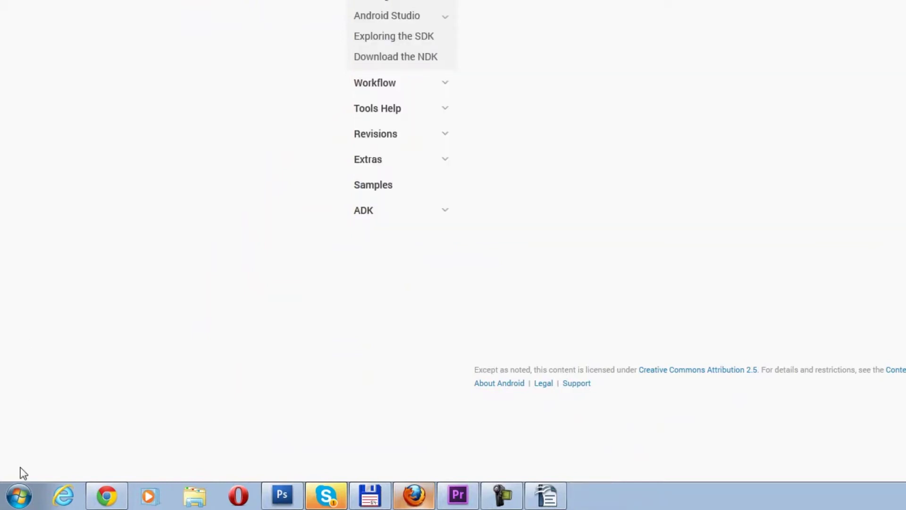
Step: Reopen SDK Manager, show its Manage AVDs window, and close both windows
left_click(19, 496)
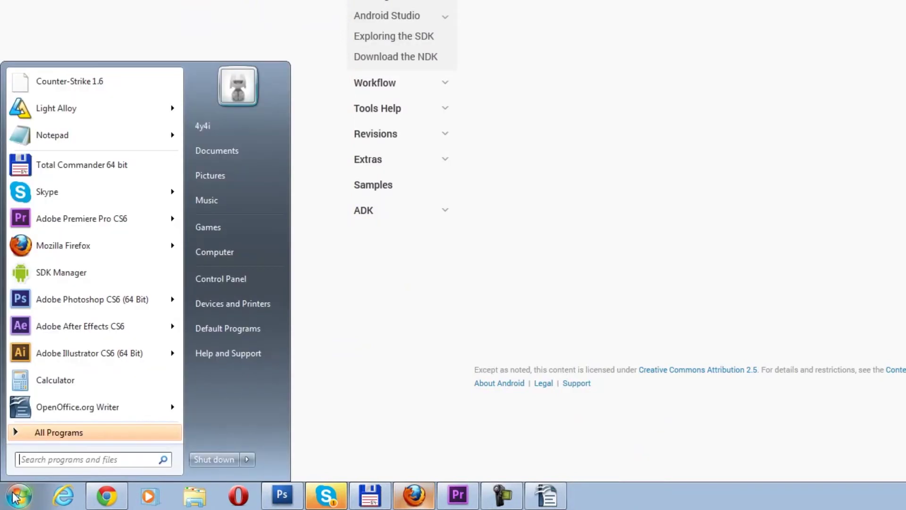
left_click(109, 271)
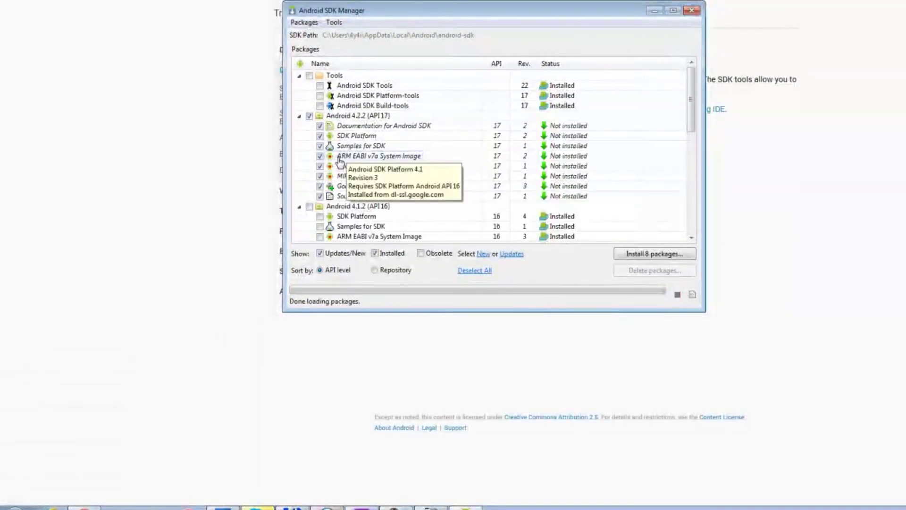
left_click(334, 22)
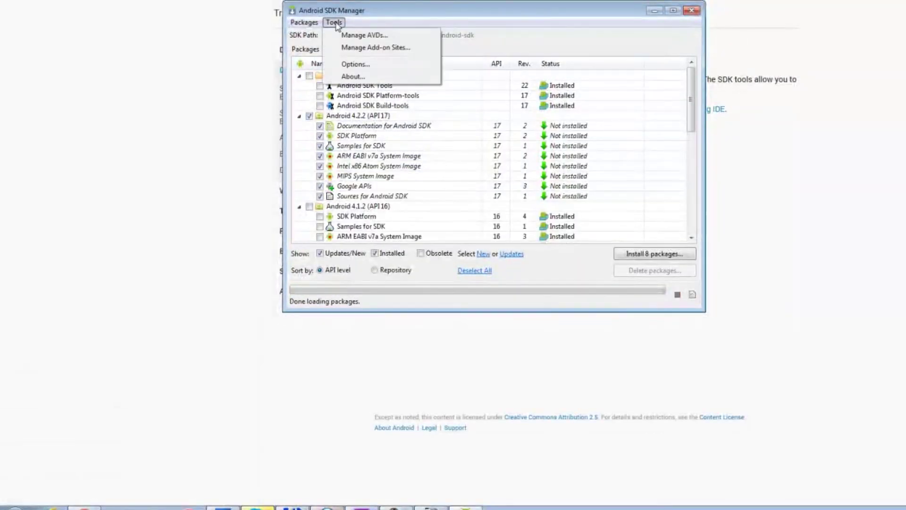
left_click(378, 38)
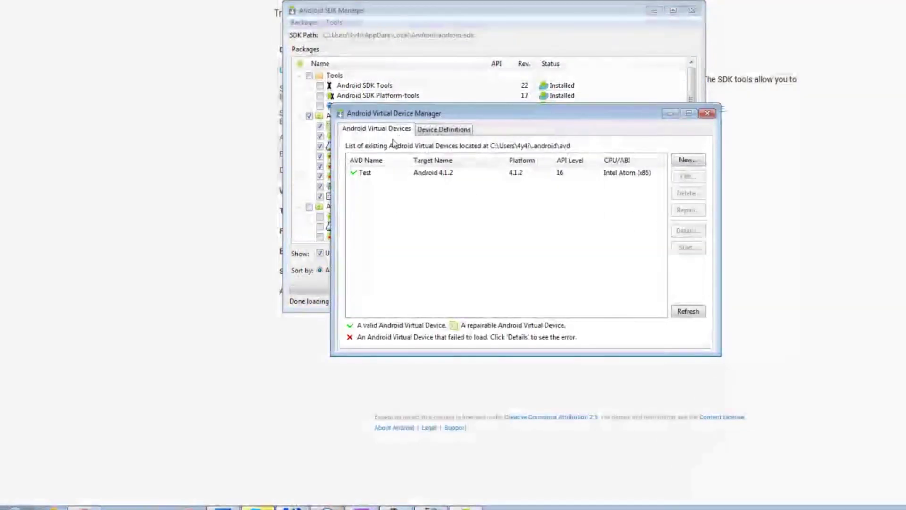
left_click(707, 113)
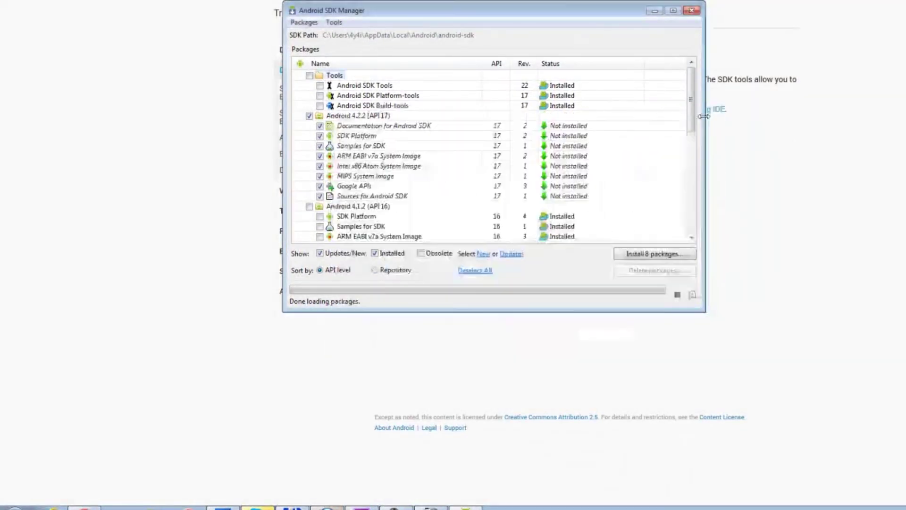
left_click(692, 11)
Step: Search Windows programs for "av" and open AVD Manager directly
left_click(14, 507)
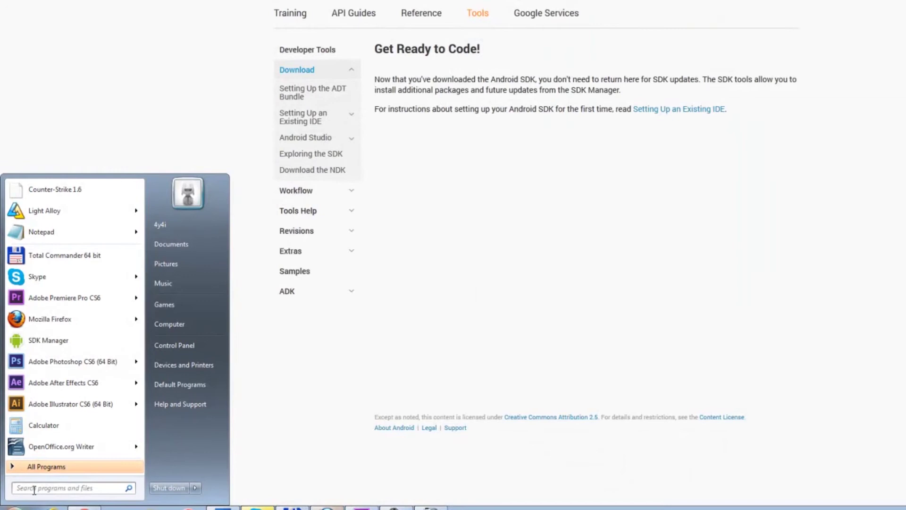
type("av")
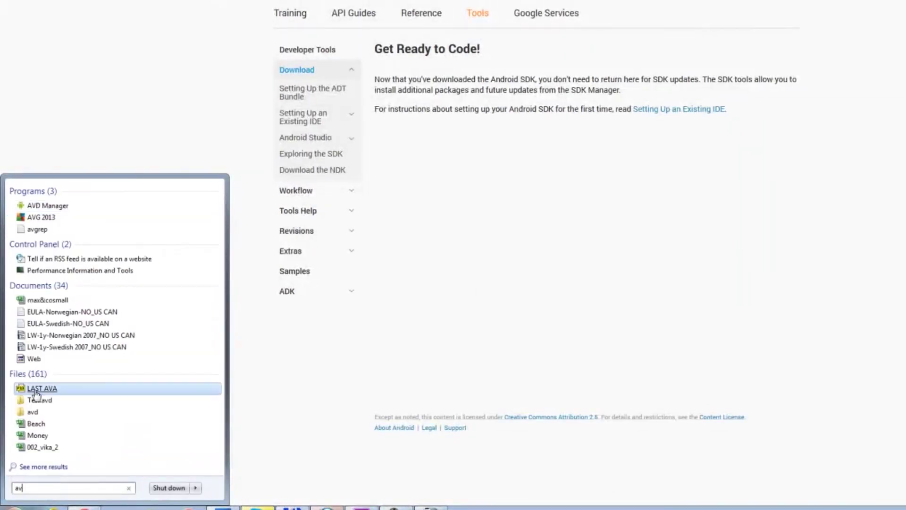
left_click(40, 207)
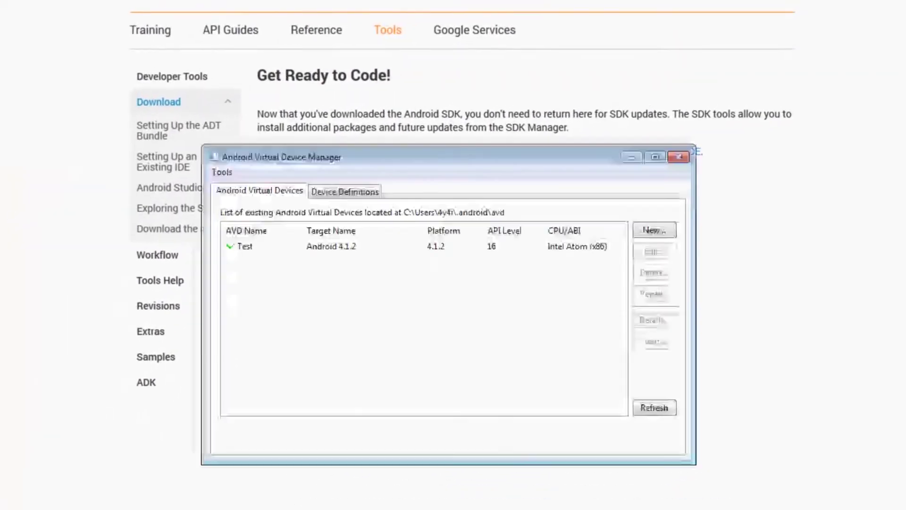
Step: Delete the existing virtual device named Test and dismiss the deletion report
left_click(314, 248)
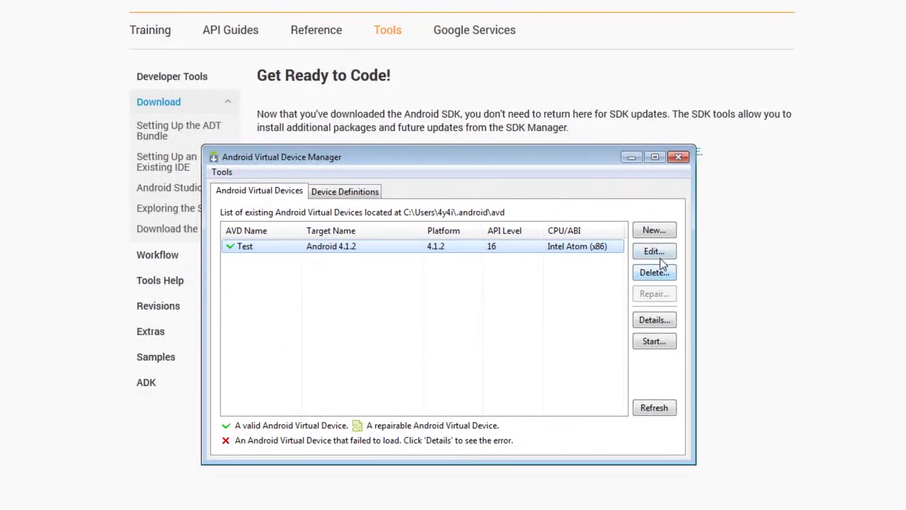
left_click(658, 271)
left_click(508, 315)
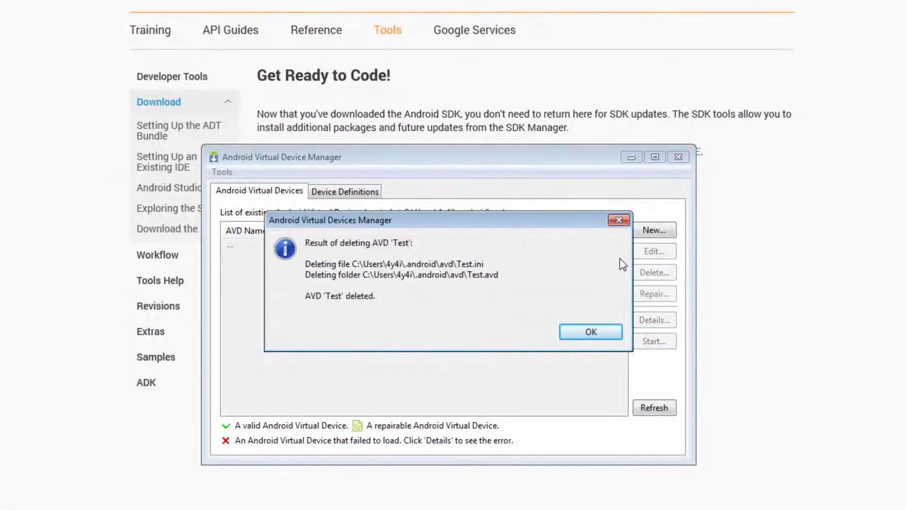
left_click(590, 333)
Step: Start a new virtual device named Test with Nexus One (3.7", 480 × 800: hdpi) as its device
left_click(646, 231)
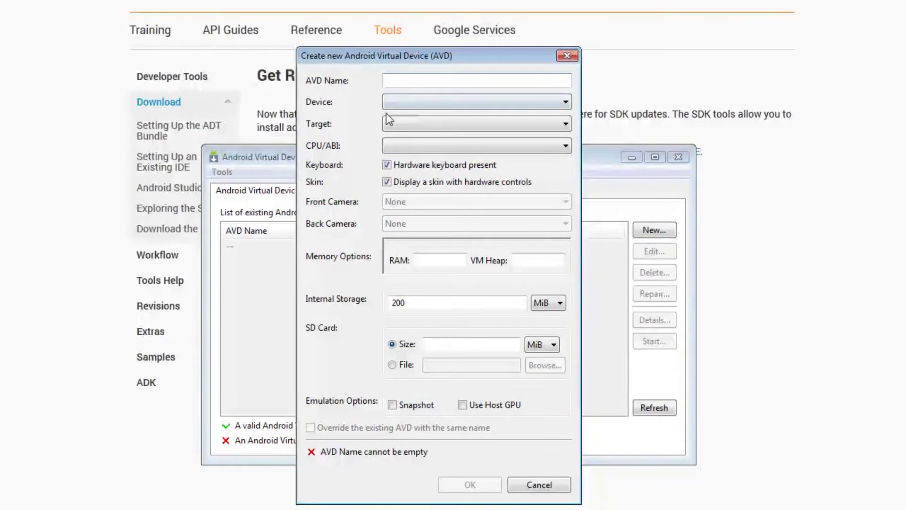
type("Test")
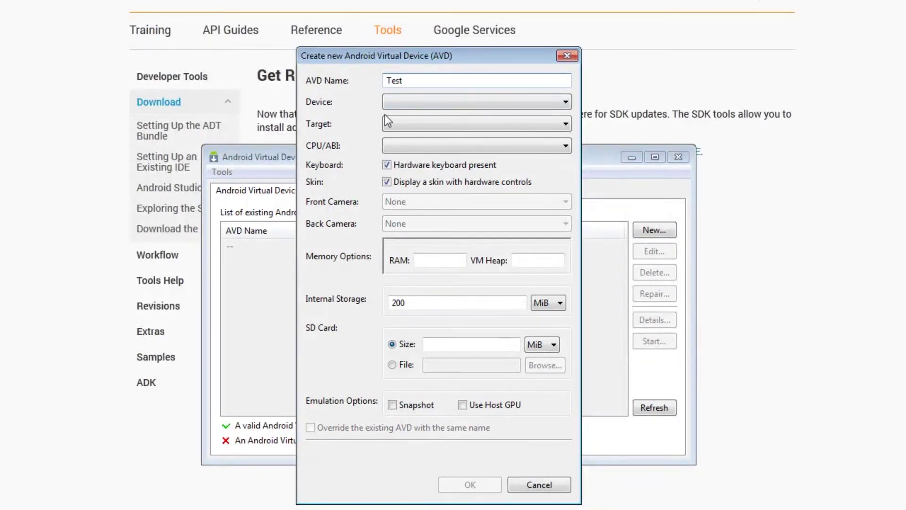
left_click(401, 104)
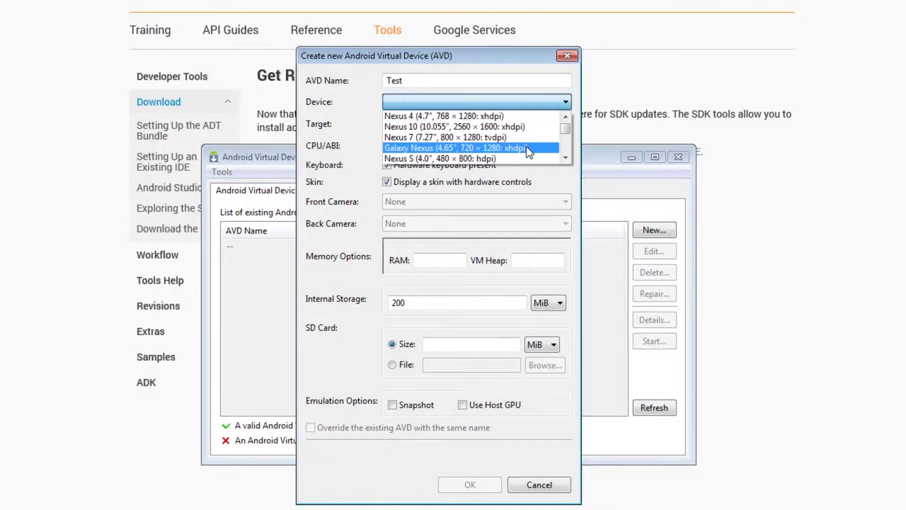
left_click(565, 158)
left_click(566, 158)
left_click(566, 158)
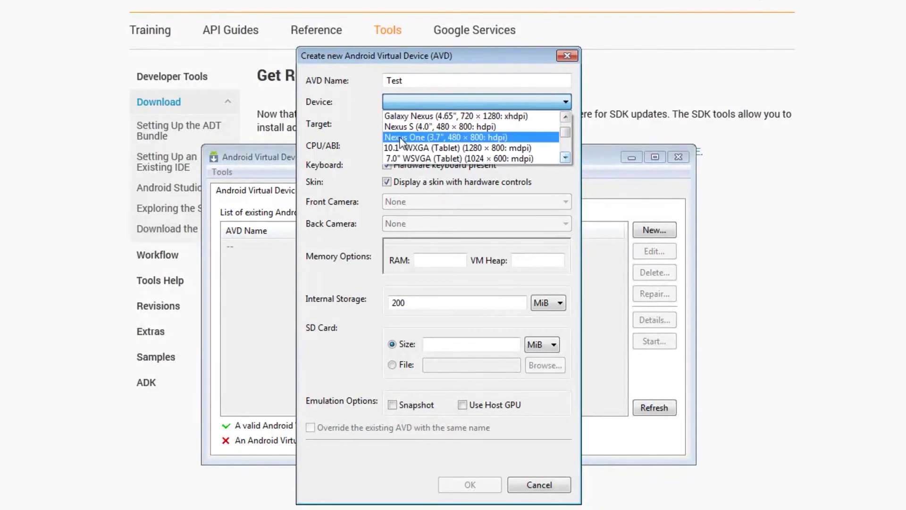
left_click(424, 137)
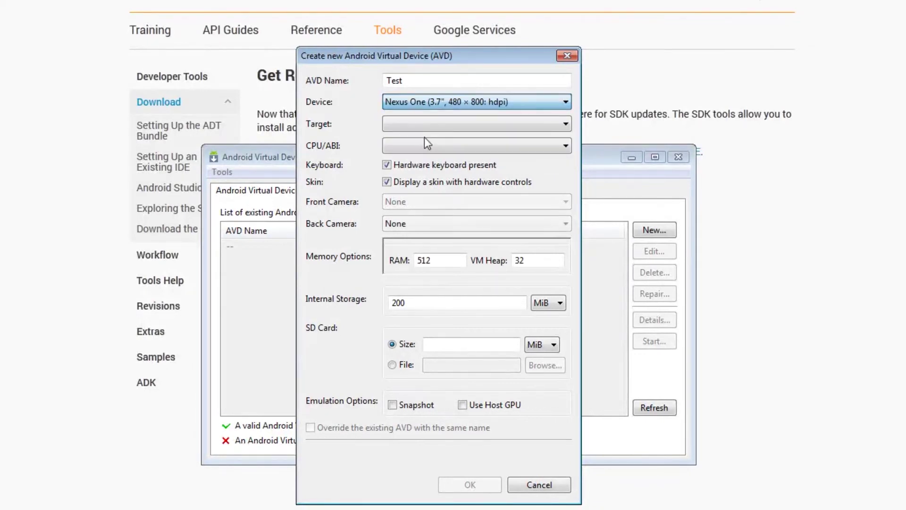
Step: Set the device's target to Android 4.1.2 - API Level 16 and its CPU/ABI to Intel Atom (x86)
left_click(416, 124)
left_click(425, 138)
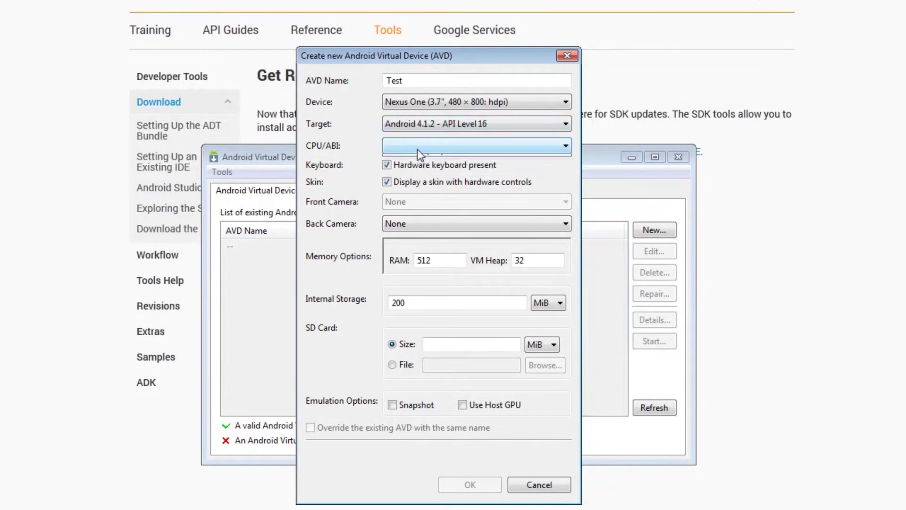
left_click(417, 149)
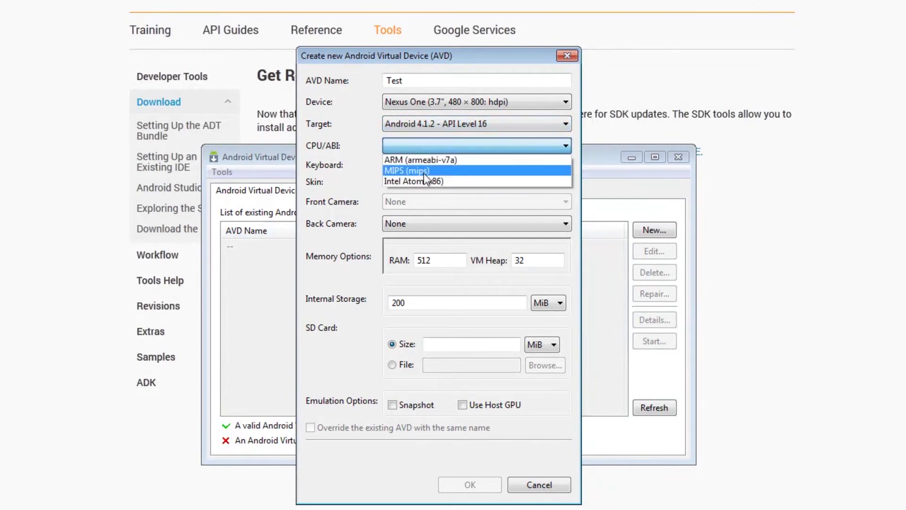
left_click(454, 181)
Step: Turn off the hardware keyboard and the skin with hardware controls, and create the virtual device
left_click(387, 165)
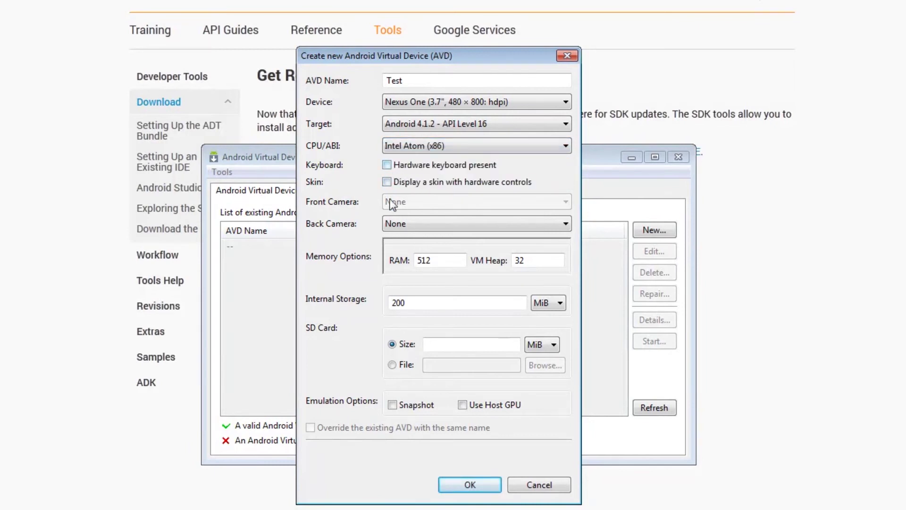
left_click(470, 485)
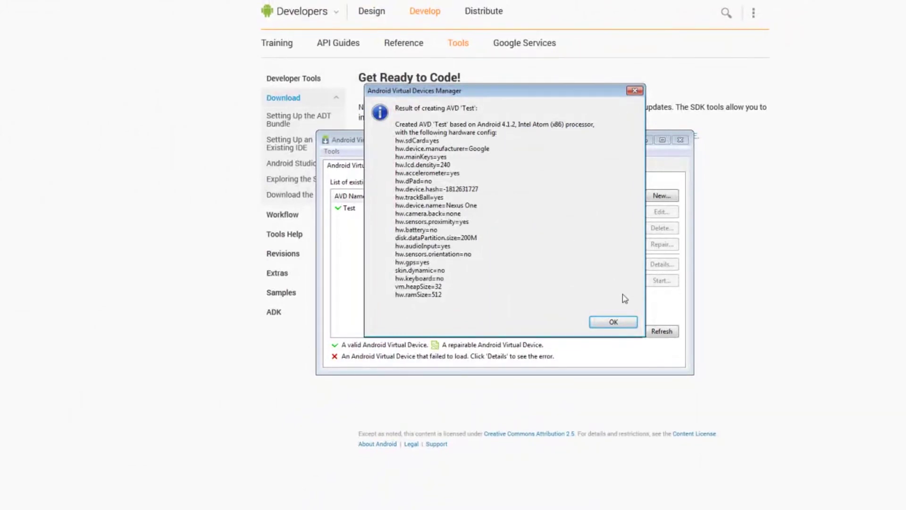
Step: Dismiss the creation report, then view the details of the Test virtual device and close them
left_click(613, 321)
left_click(420, 211)
double_click(364, 214)
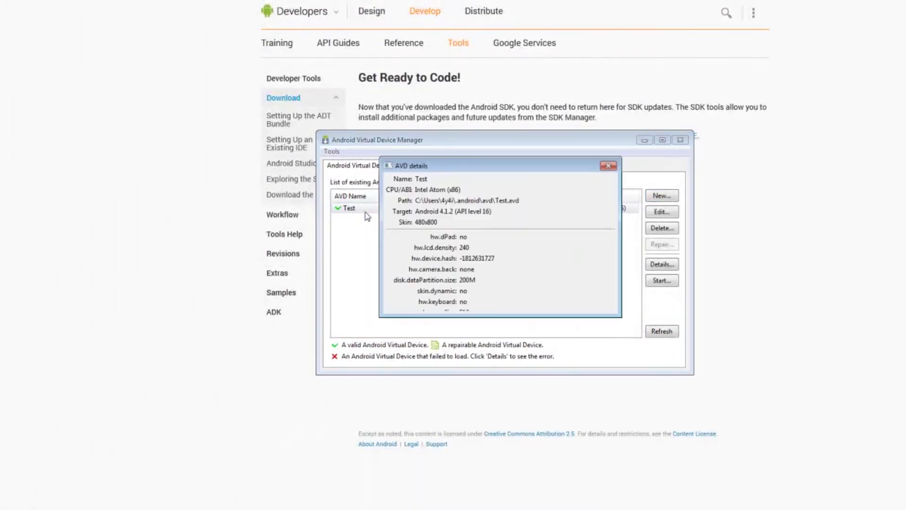
left_click(603, 167)
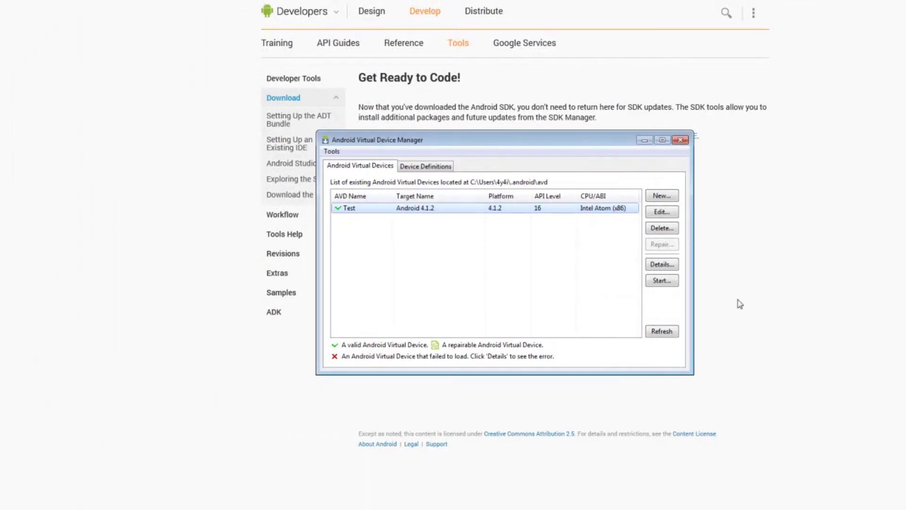
Step: Launch the Test virtual device with the default launch options and move its emulator window clear of the manager
left_click(661, 281)
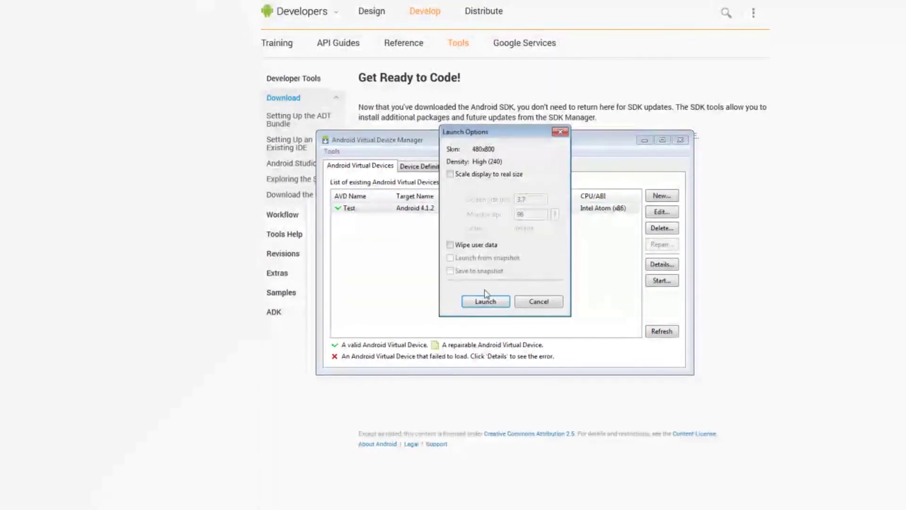
left_click(485, 302)
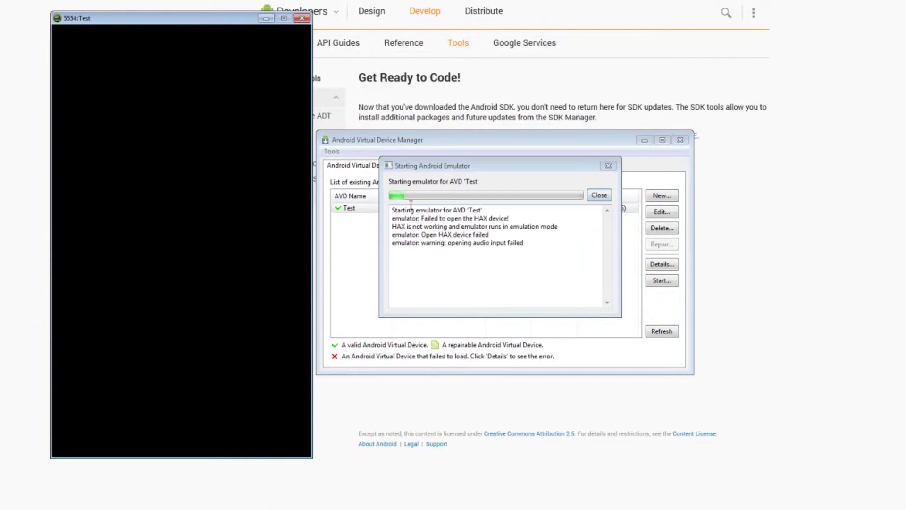
left_click_drag(140, 21, 710, 43)
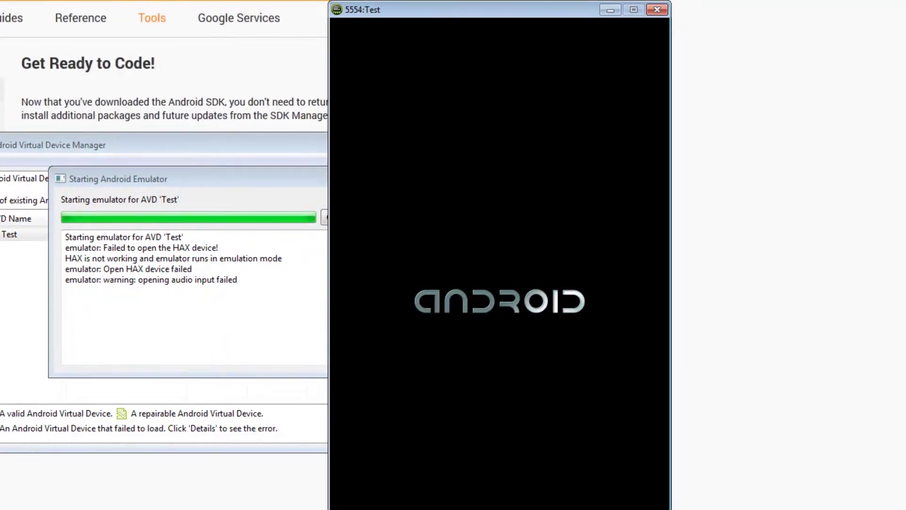
left_click_drag(425, 10, 373, 13)
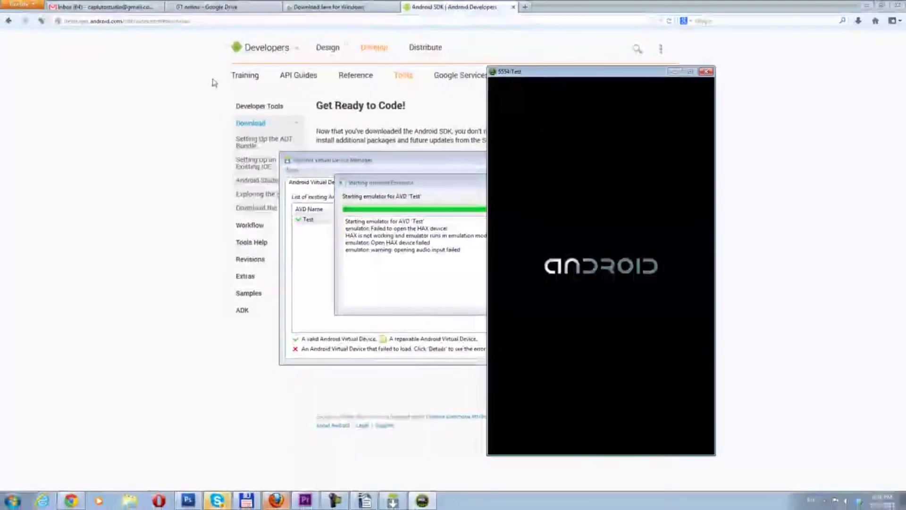
Step: Download GenieAndroidQA.apk from the GT online folder in Google Drive, saving the file to the computer
left_click(200, 6)
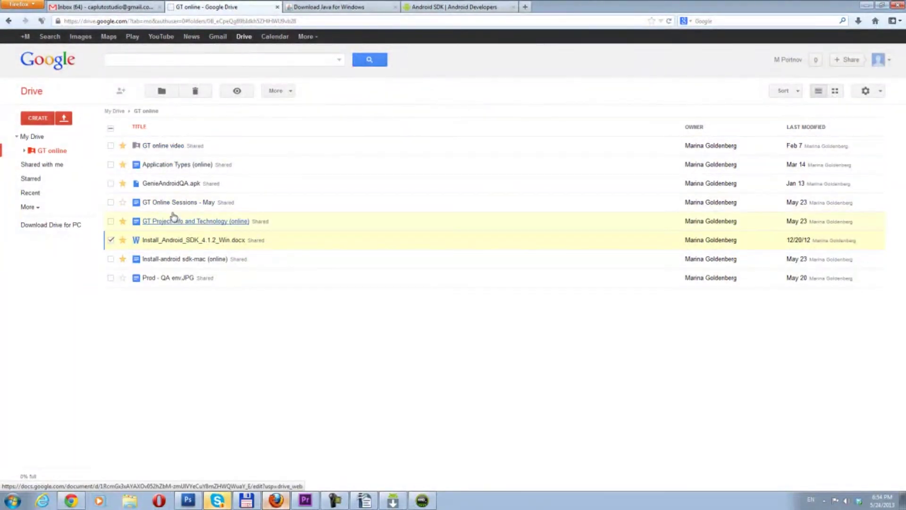
left_click(111, 183)
left_click(110, 240)
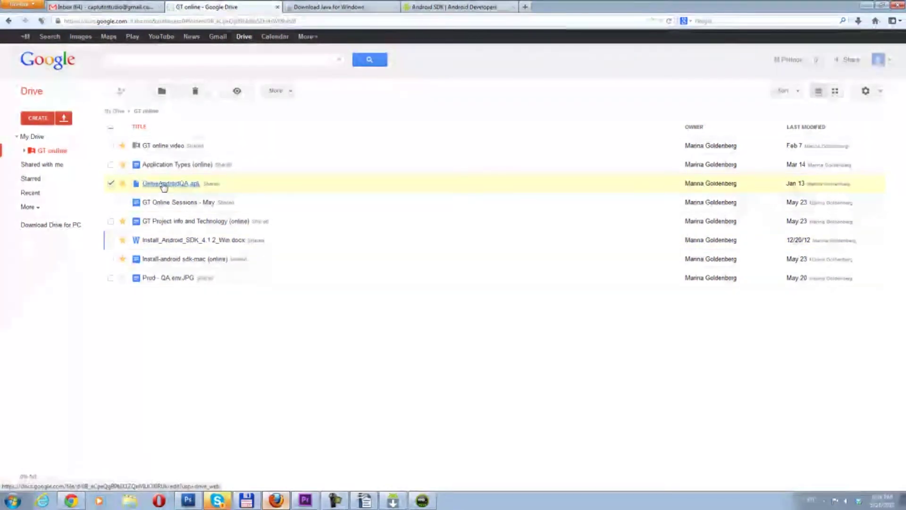
right_click(162, 184)
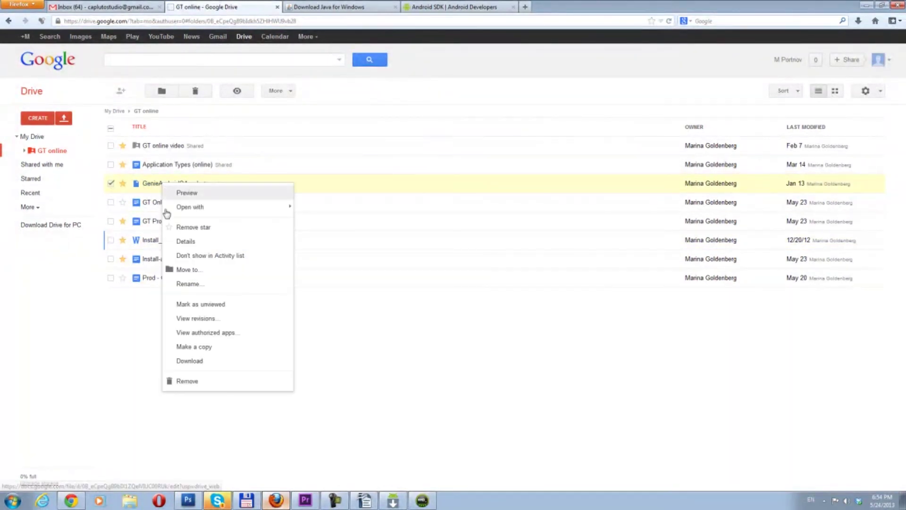
left_click(198, 361)
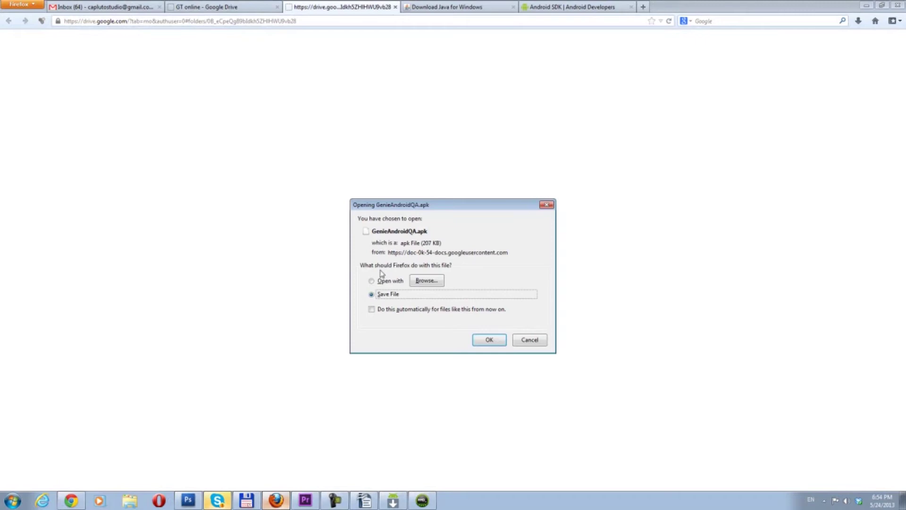
left_click(493, 343)
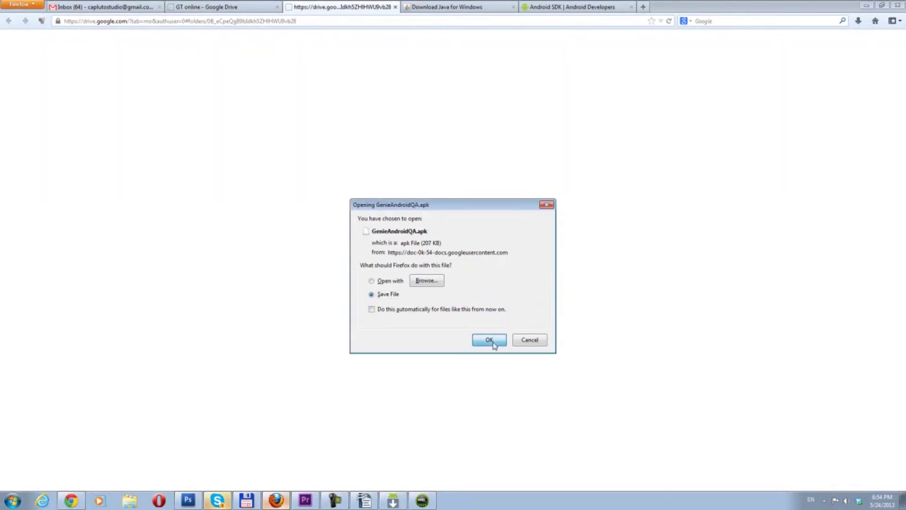
Step: Show the downloaded GenieAndroidQA.apk in its Downloads folder and move that folder window aside
left_click(859, 22)
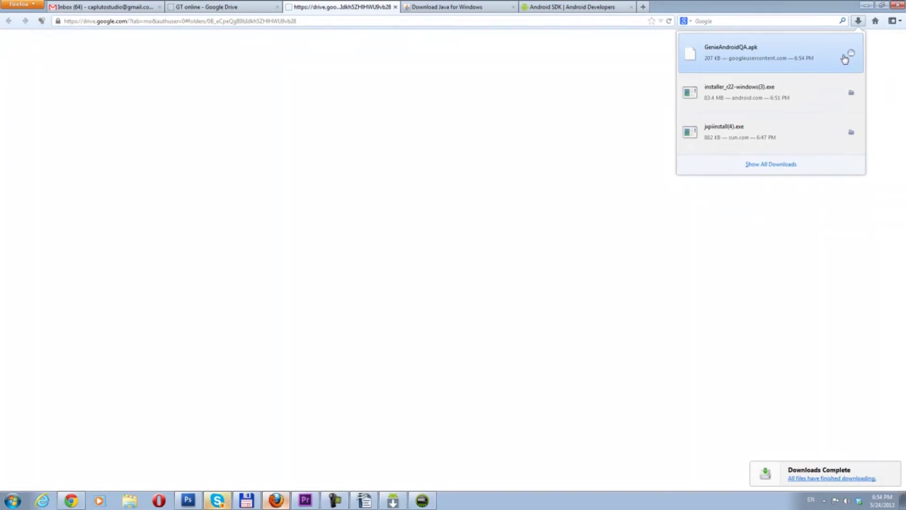
left_click(851, 56)
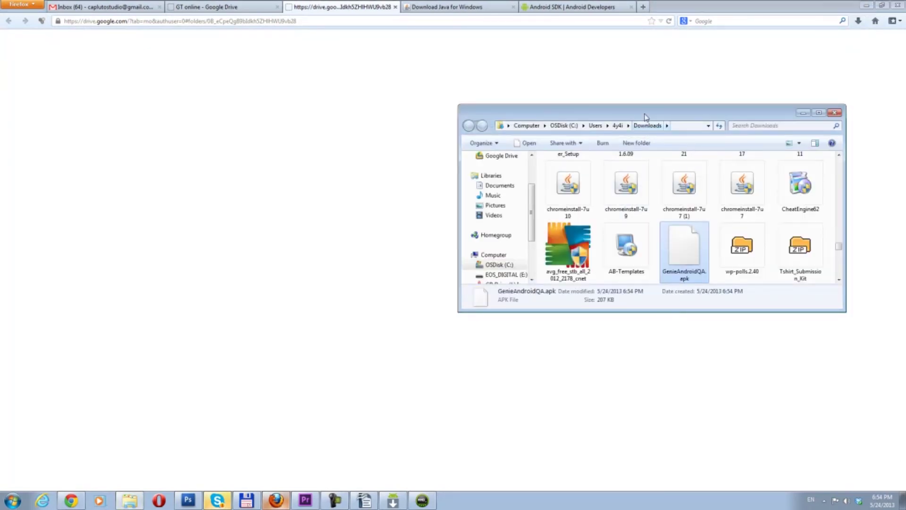
left_click_drag(644, 118, 370, 125)
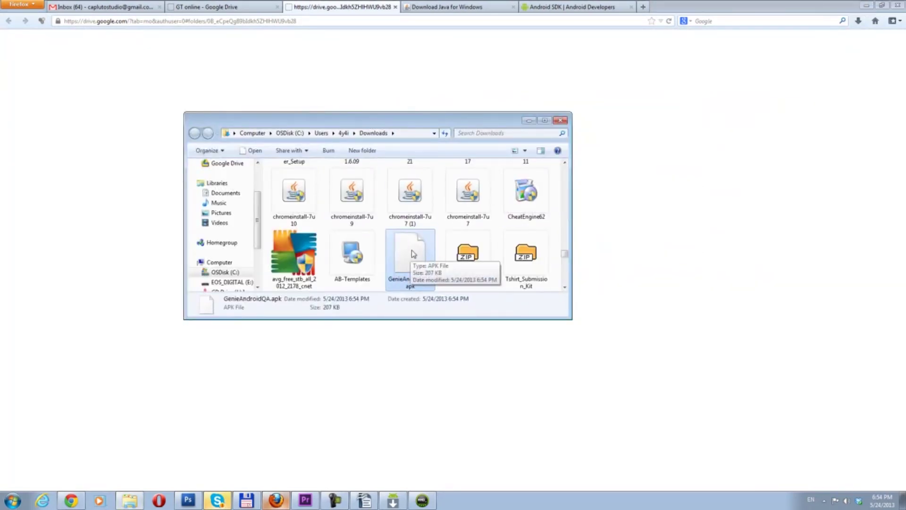
left_click_drag(460, 118, 366, 112)
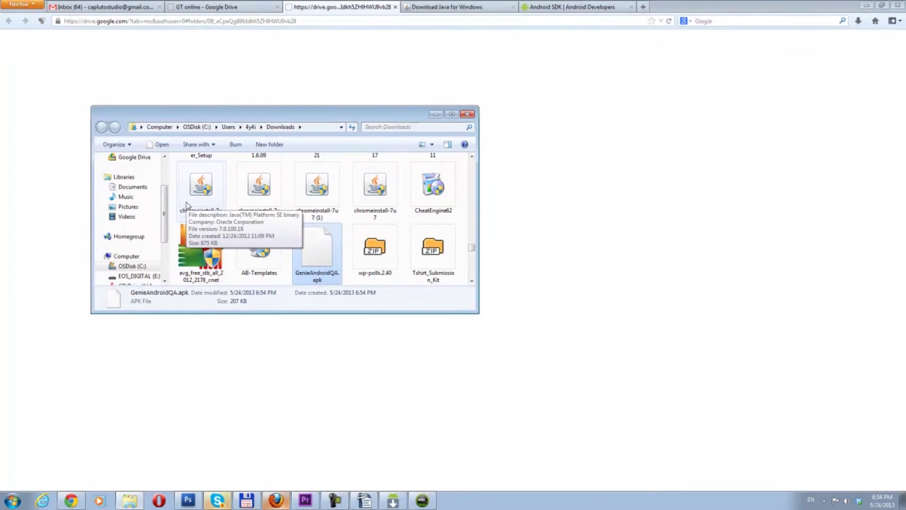
Step: Open a second file explorer window showing Computer and place it beside the Downloads window
key("super+e")
left_click_drag(255, 123, 623, 102)
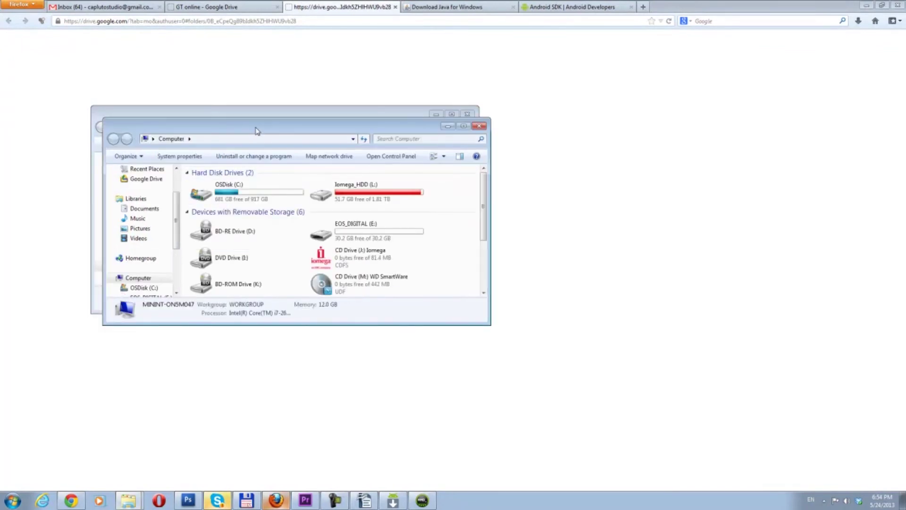
left_click_drag(486, 101, 495, 123)
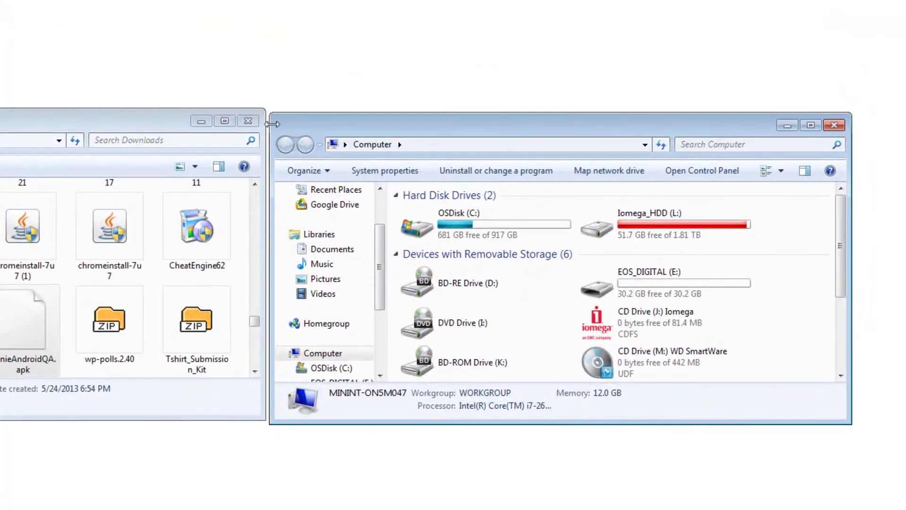
left_click_drag(402, 137, 345, 134)
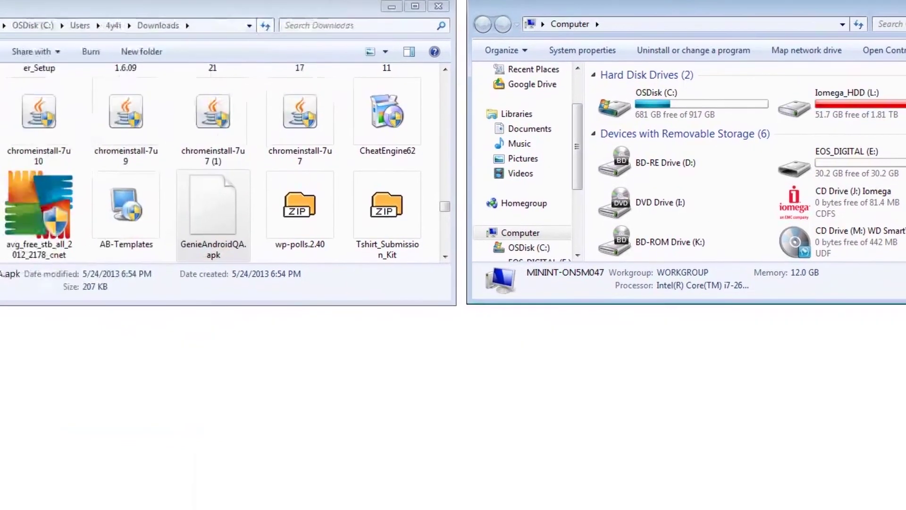
Step: Search the computer's programs for "sdk" and open the properties of the SDK Manager shortcut
left_click(14, 500)
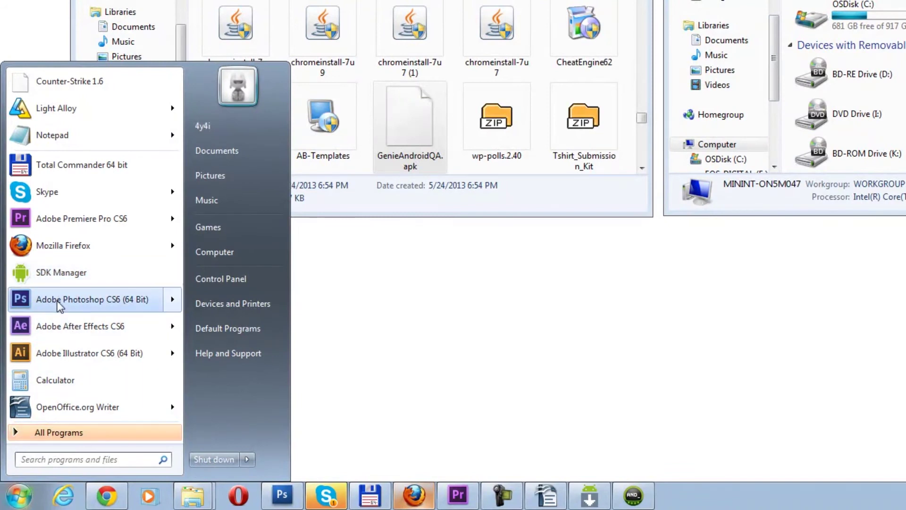
type("sd")
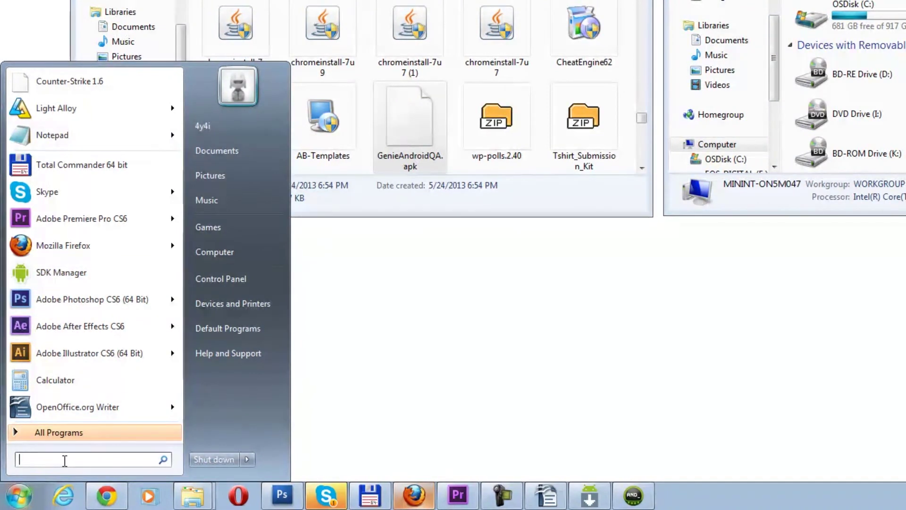
type("k")
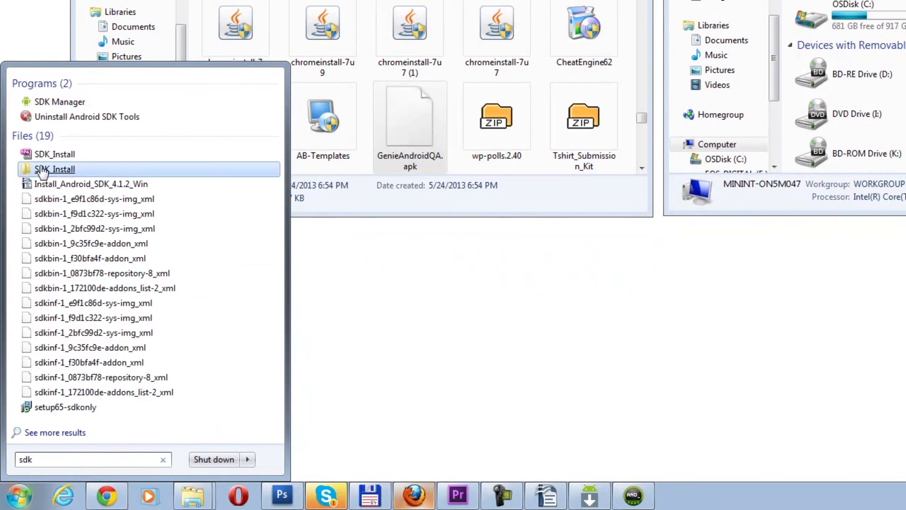
right_click(54, 108)
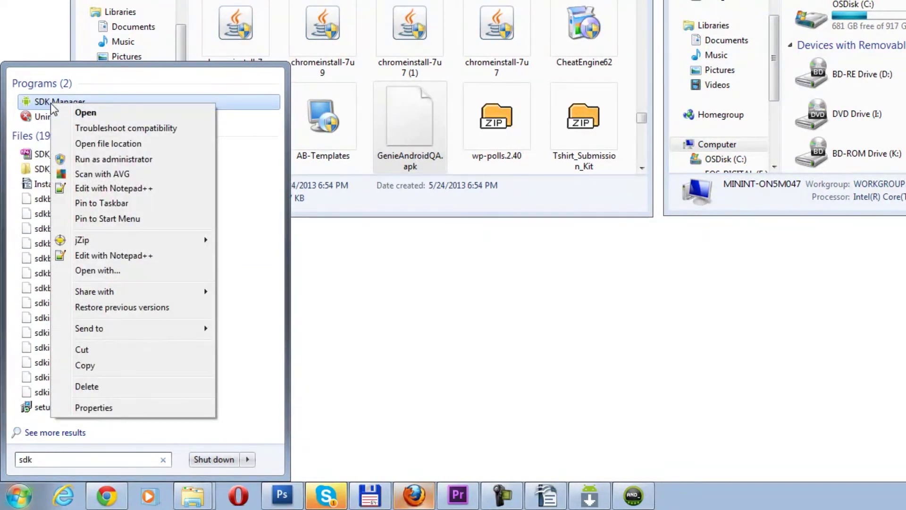
left_click(137, 409)
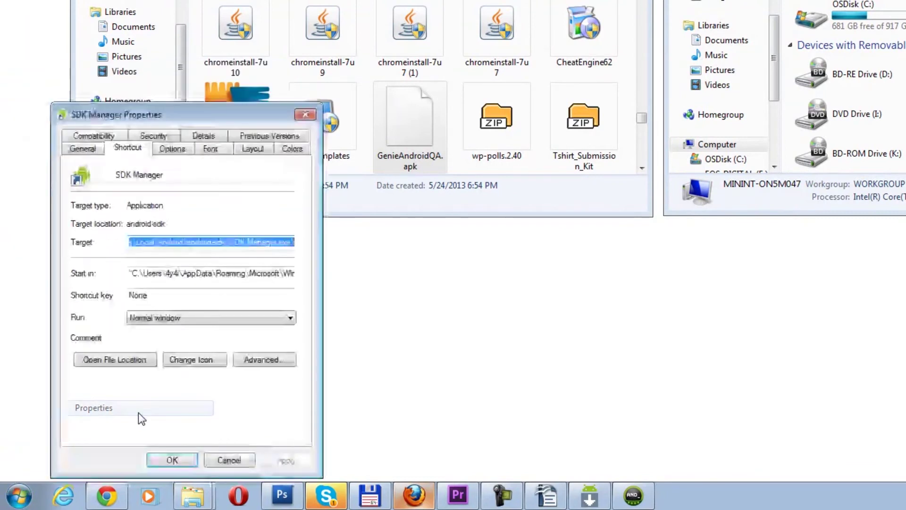
Step: Copy the android-sdk folder path from the shortcut's target, leaving out the quotation marks and SDK Manager.exe
left_click_drag(137, 242, 74, 251)
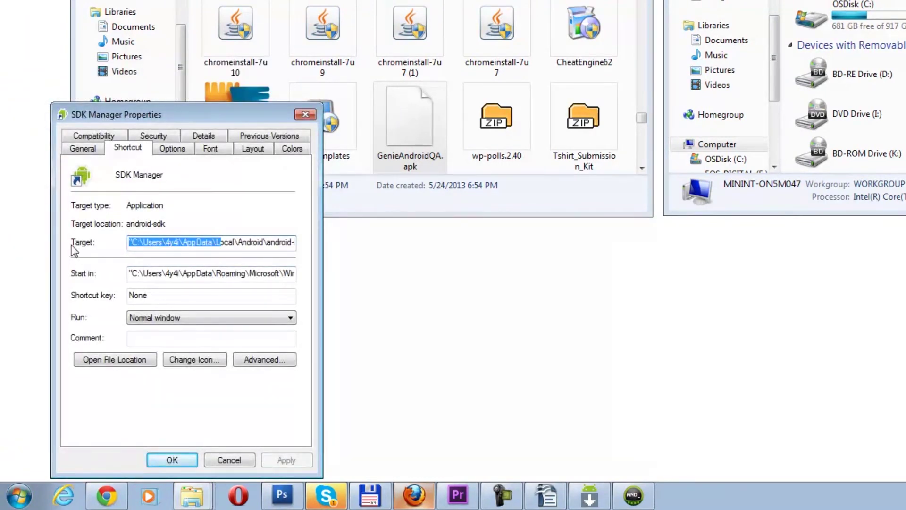
left_click(155, 244)
left_click_drag(134, 242, 234, 249)
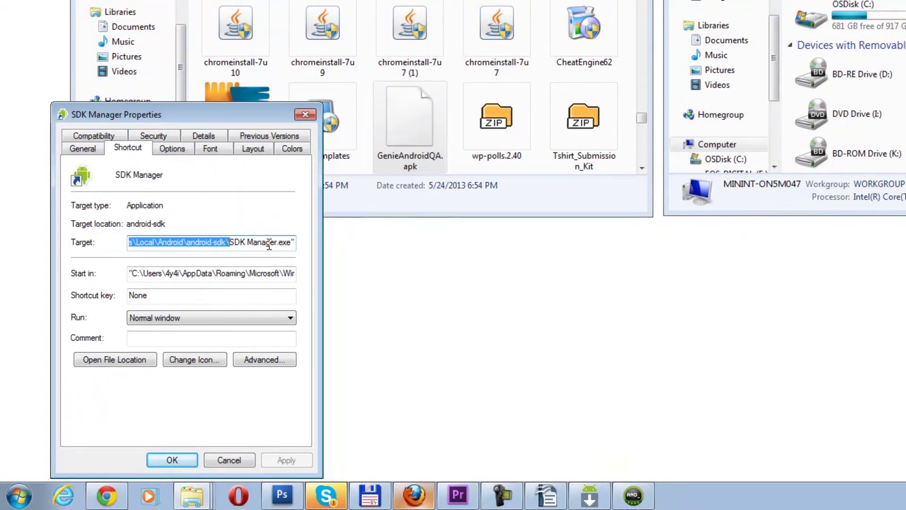
right_click(201, 243)
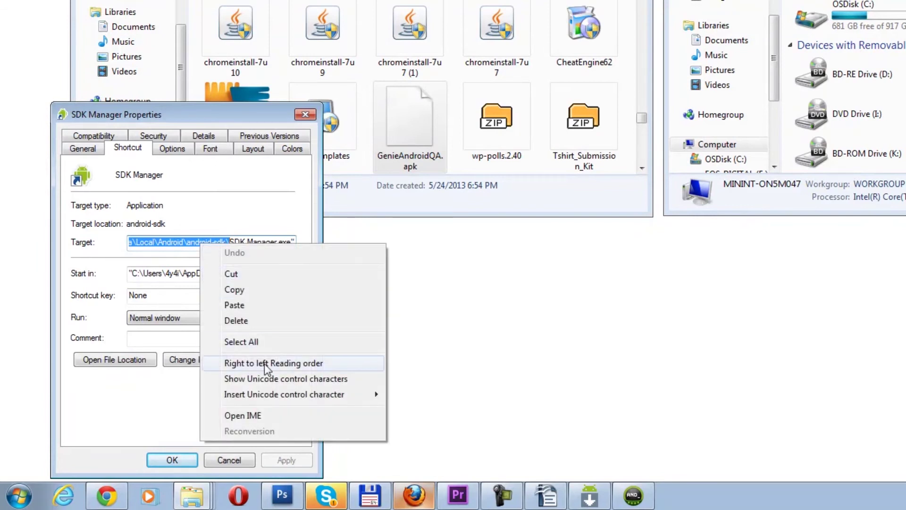
left_click(245, 288)
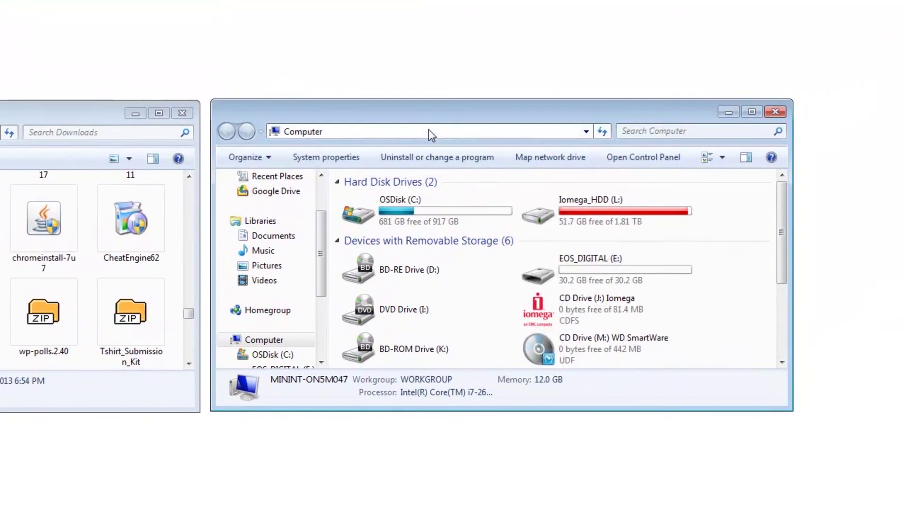
Step: Go to the copied AppData\Local\Android\android-sdk path in the Computer explorer window
left_click(570, 67)
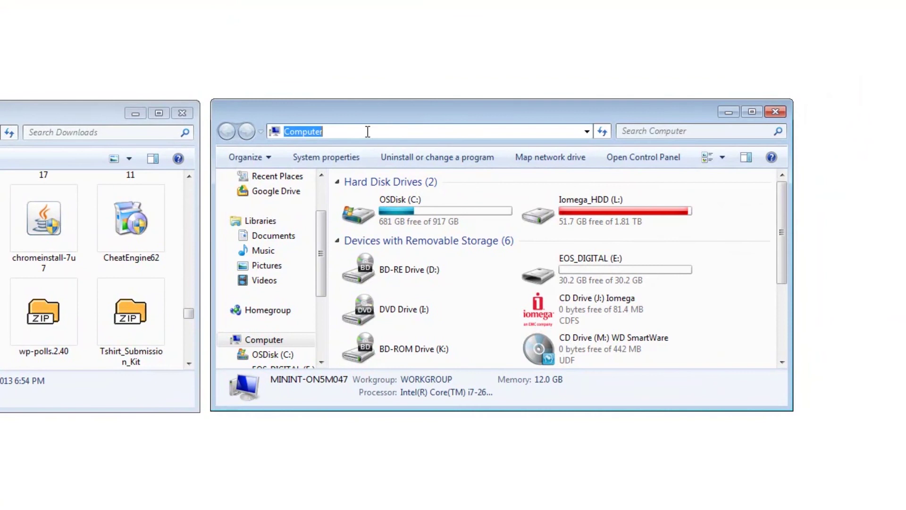
right_click(350, 130)
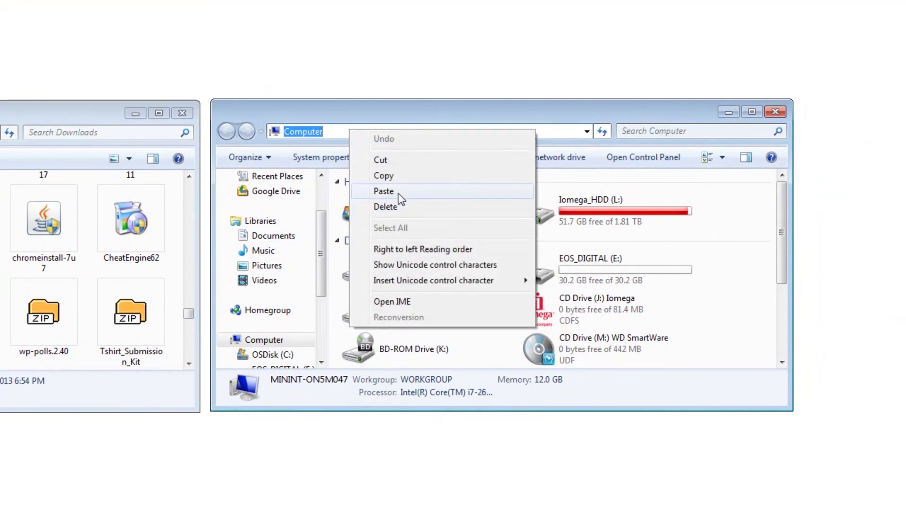
left_click(398, 192)
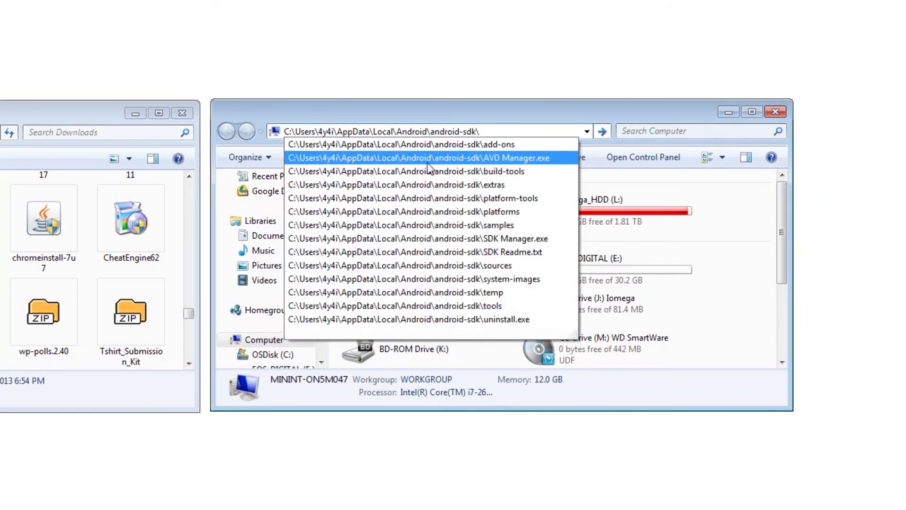
key("Return")
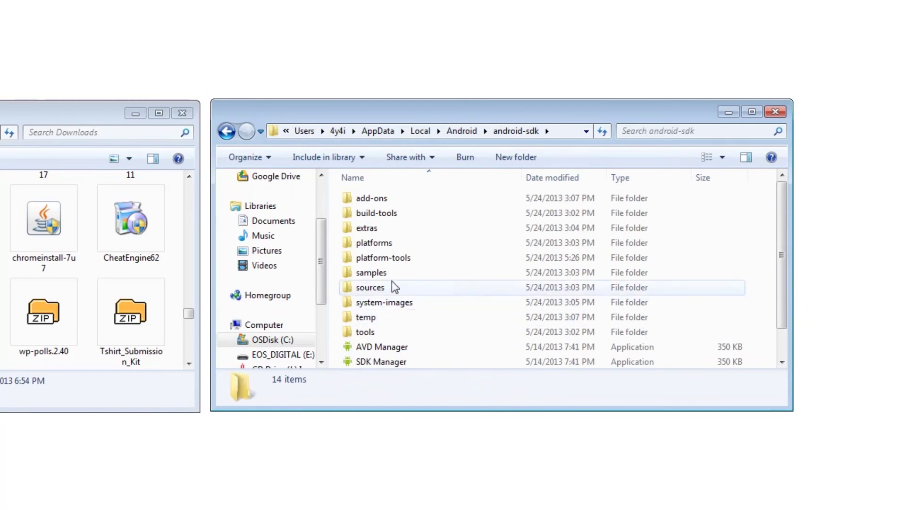
Step: Move GenieAndroidQA.apk from Downloads into the platform-tools folder of android-sdk, replacing the existing file of the same name
left_click(384, 260)
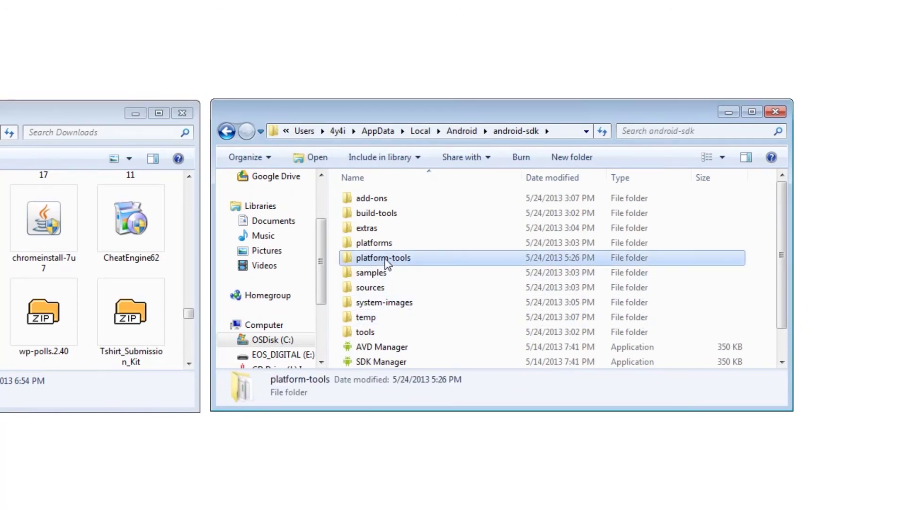
double_click(384, 259)
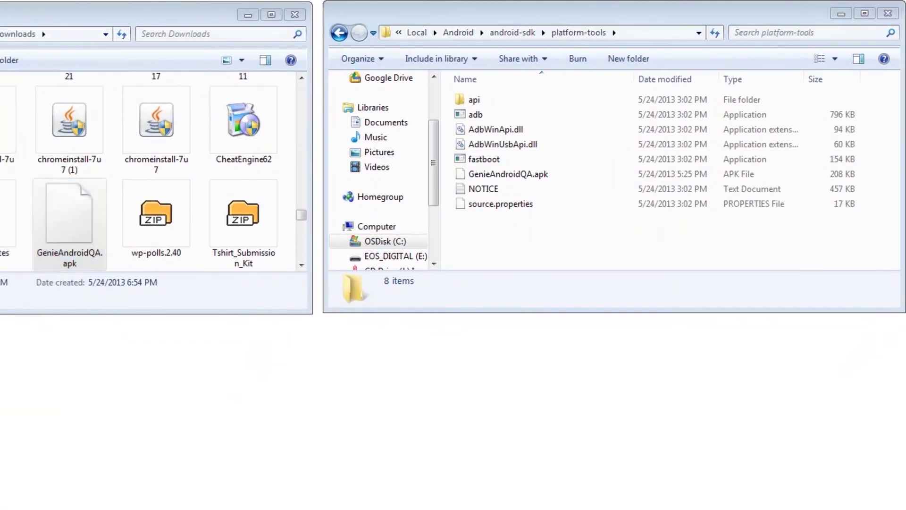
left_click_drag(80, 223, 597, 223)
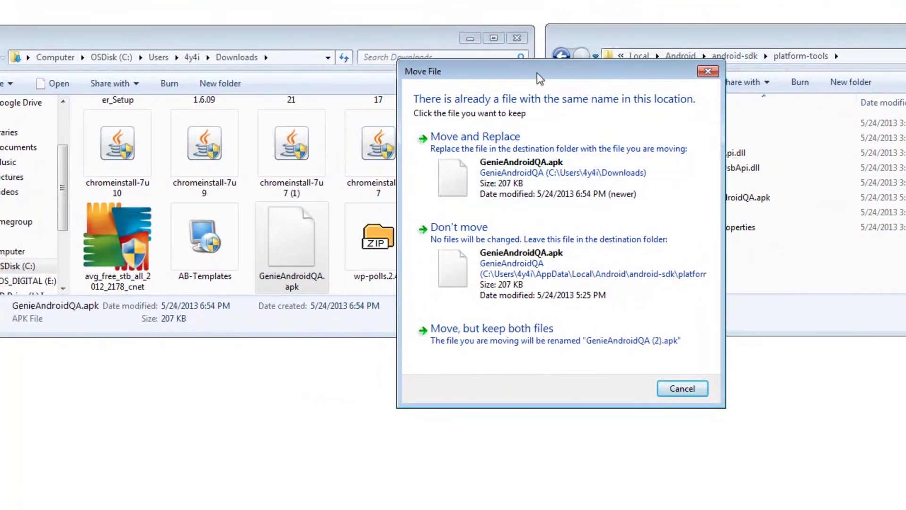
left_click(398, 185)
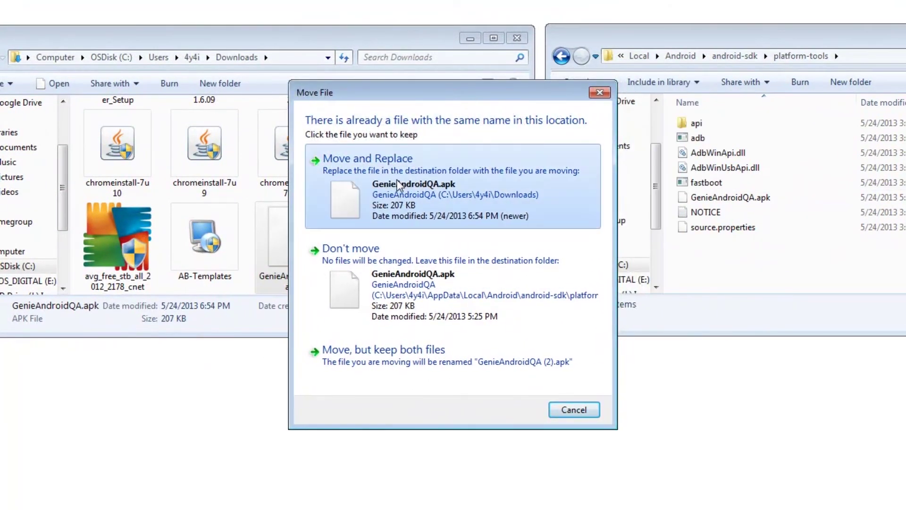
Step: Confirm replacing the existing GenieAndroidQA.apk in platform-tools with the newer copy from Downloads
left_click(373, 175)
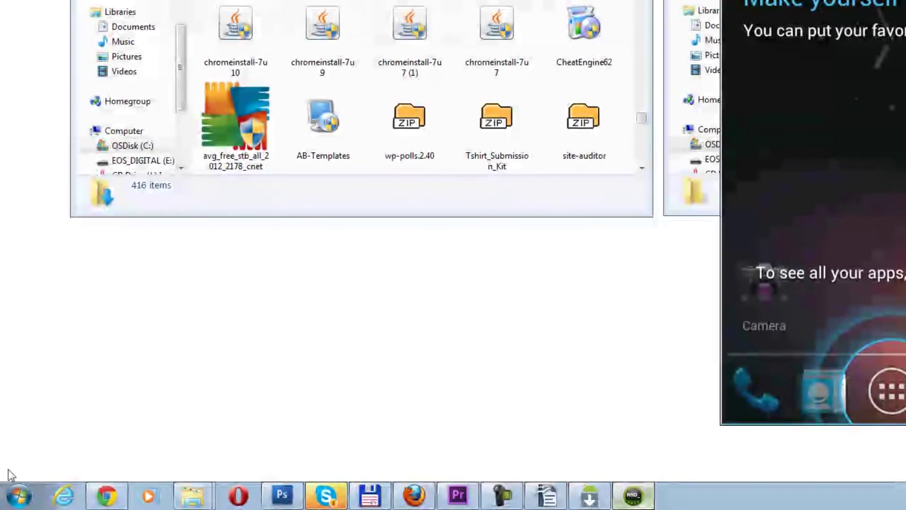
Step: Search the computer's programs for "cmd", open a command prompt and place its window over the Downloads window
left_click(13, 503)
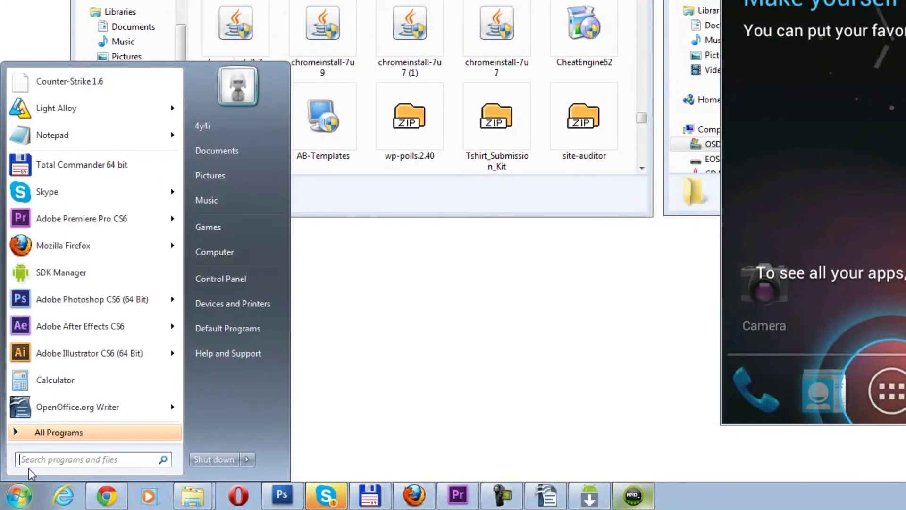
type("cmd")
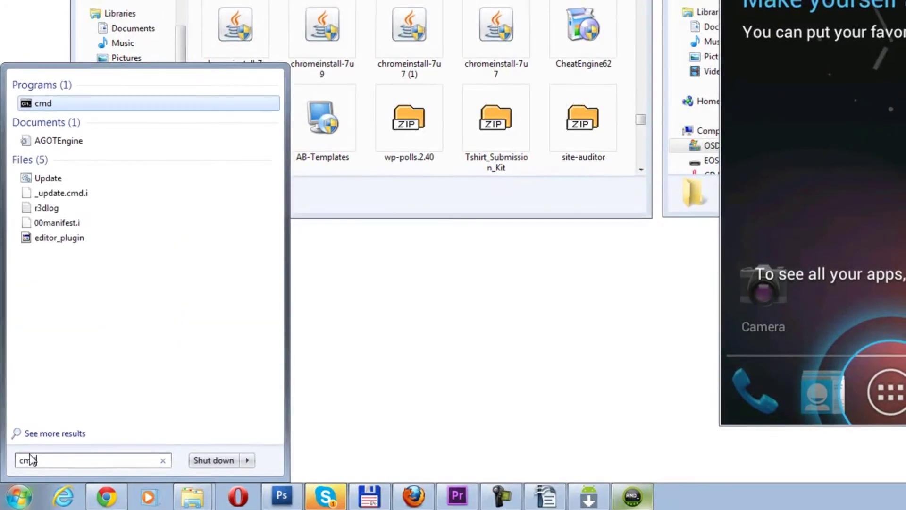
key("Return")
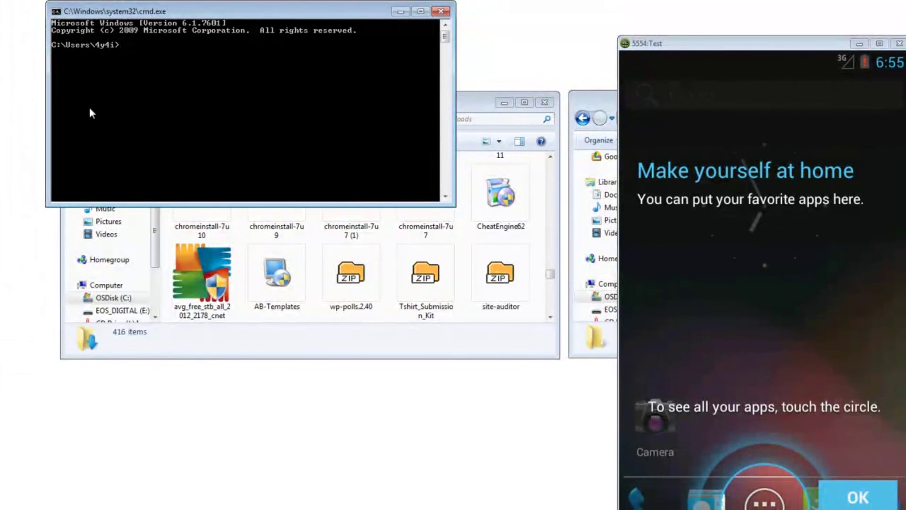
left_click_drag(159, 14, 139, 133)
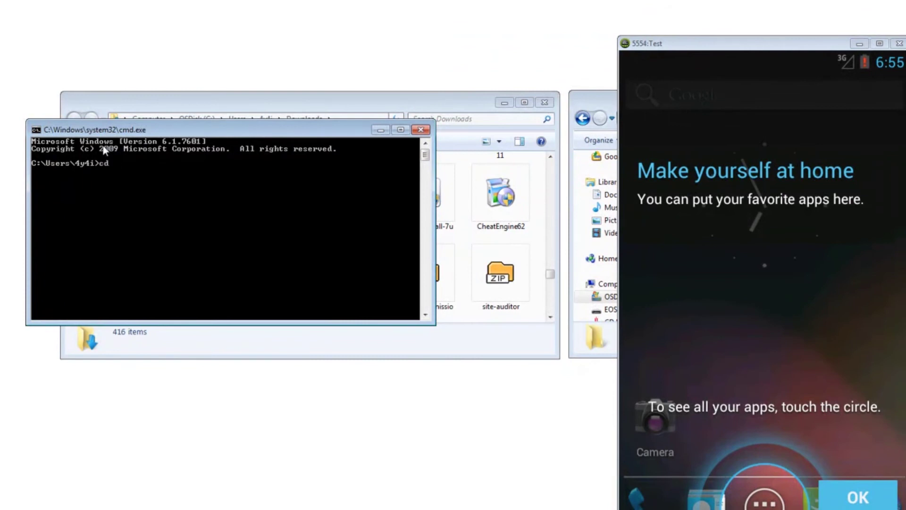
Step: Change the command prompt's directory with cd to the quoted android-sdk\platform-tools path copied from the Explorer window
type("\"")
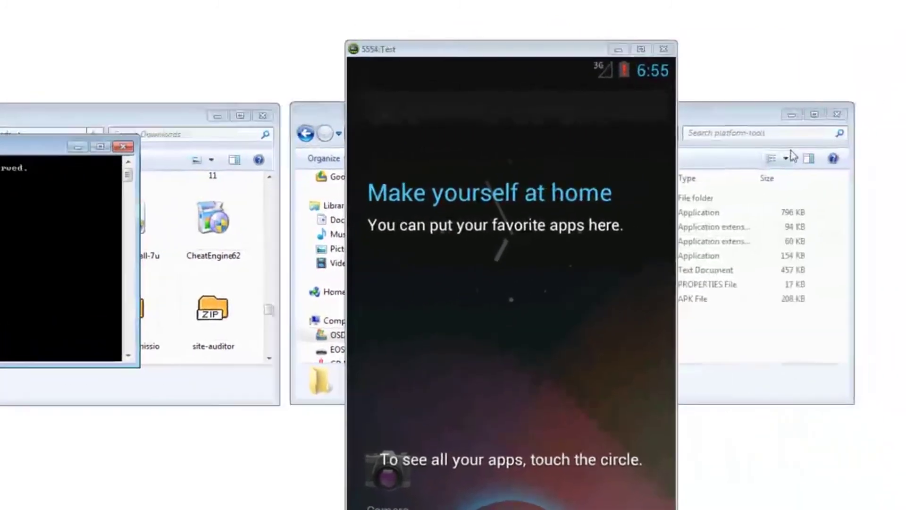
left_click(677, 112)
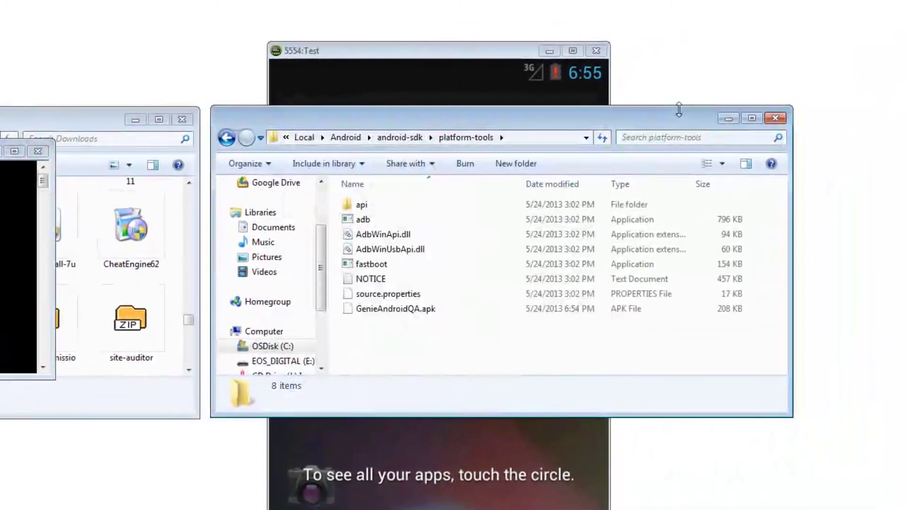
left_click(524, 138)
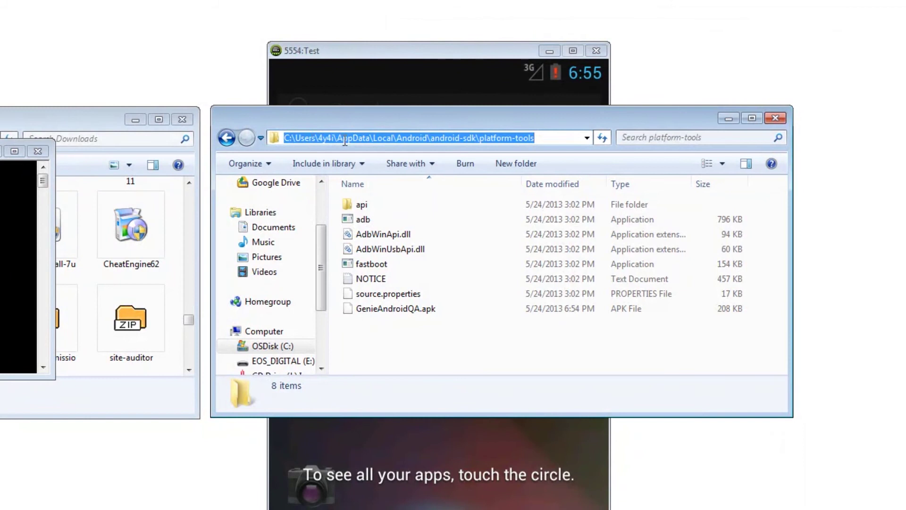
right_click(468, 140)
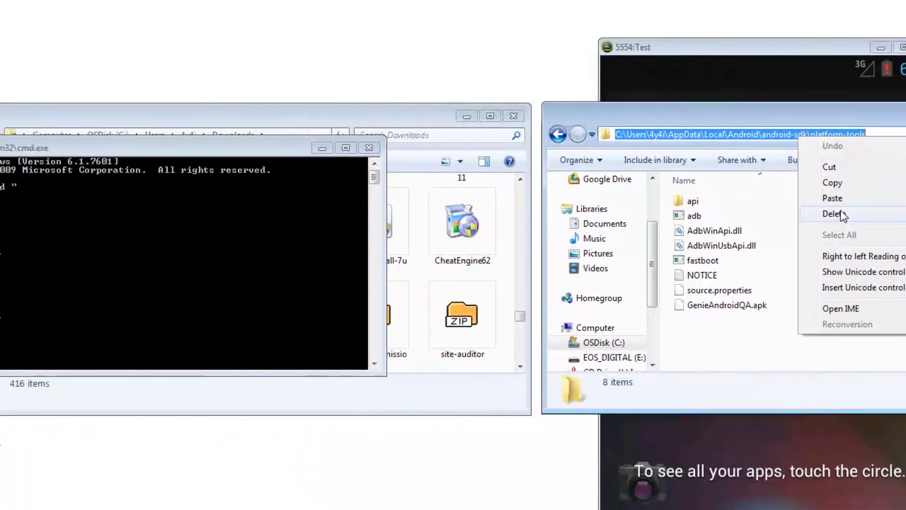
left_click(832, 182)
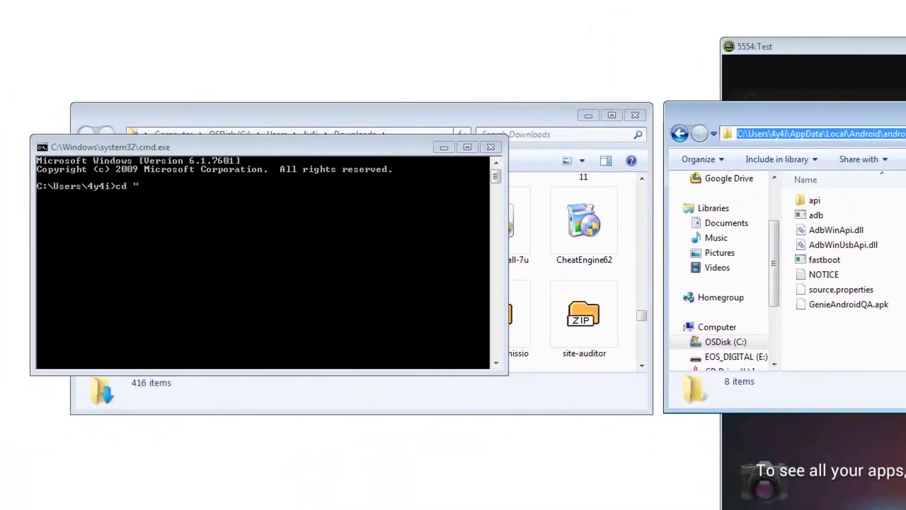
left_click(40, 187)
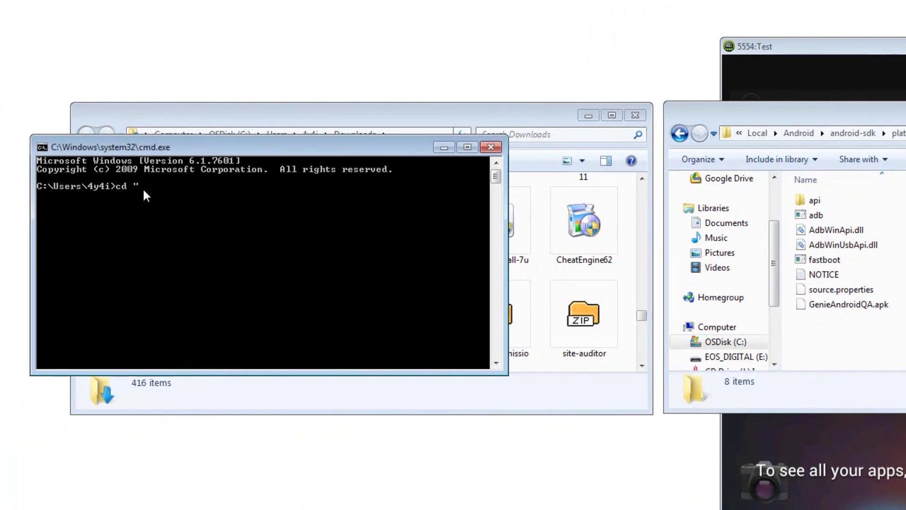
right_click(143, 191)
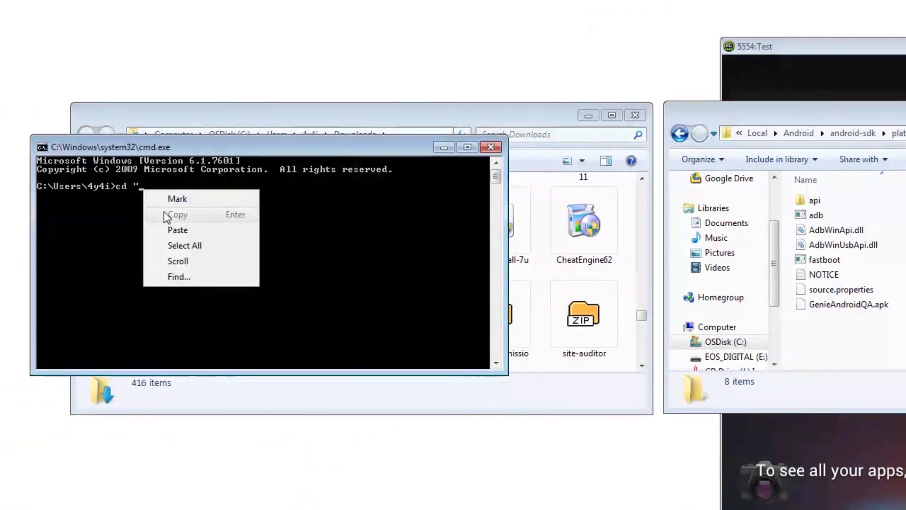
left_click(174, 231)
type("\"")
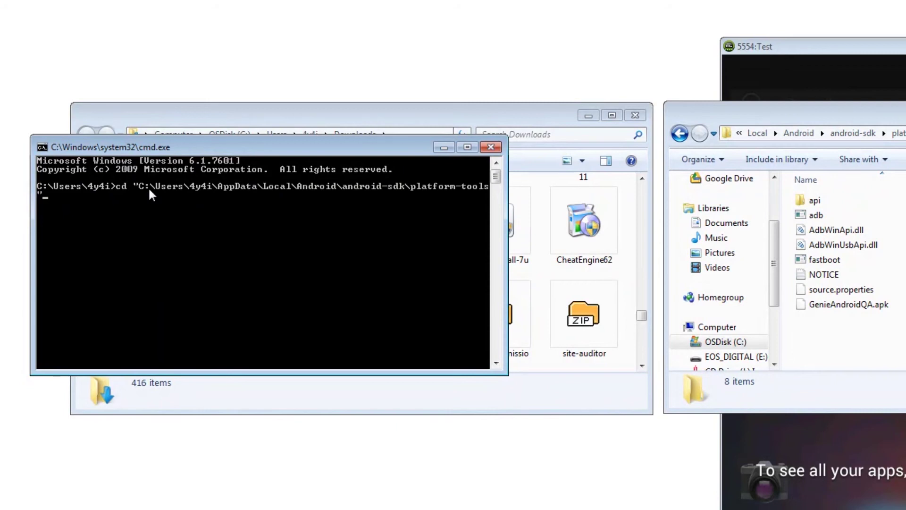
key("Return")
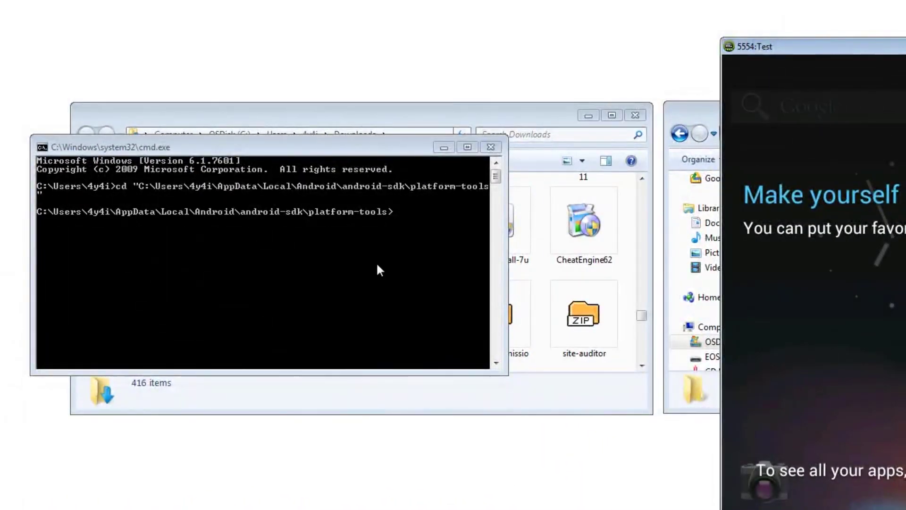
Step: List the attached Android devices with the command adb devices
left_click(408, 221)
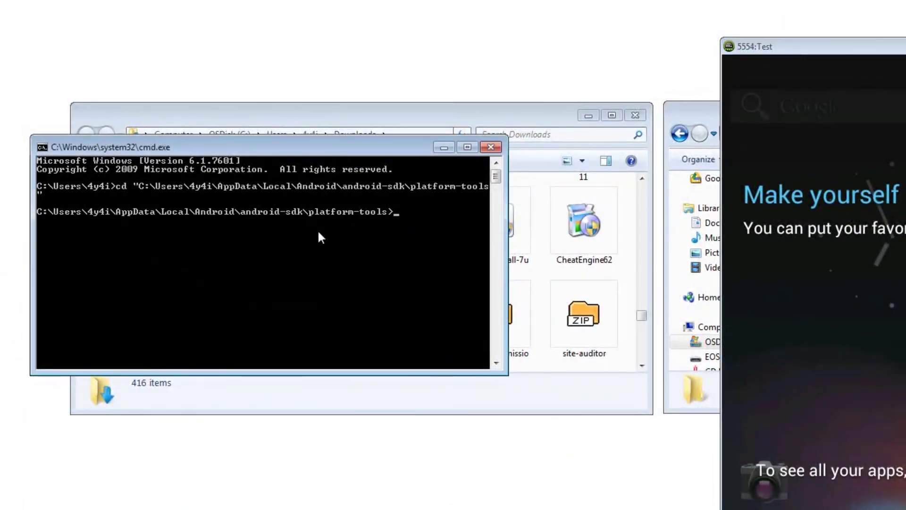
type("adb")
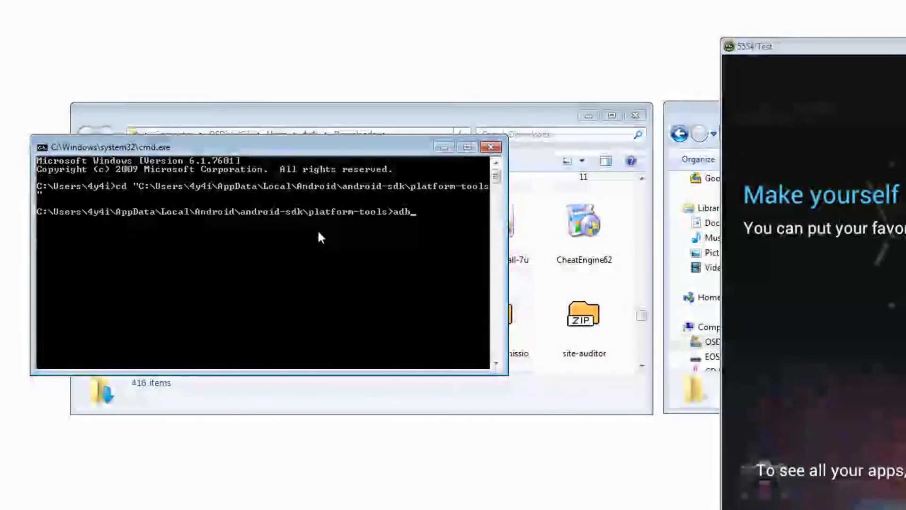
type(" devices")
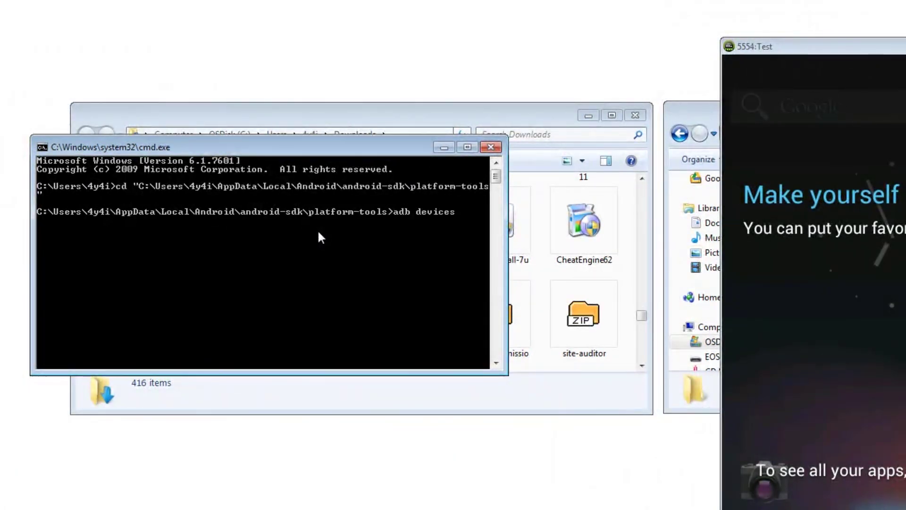
key("Return")
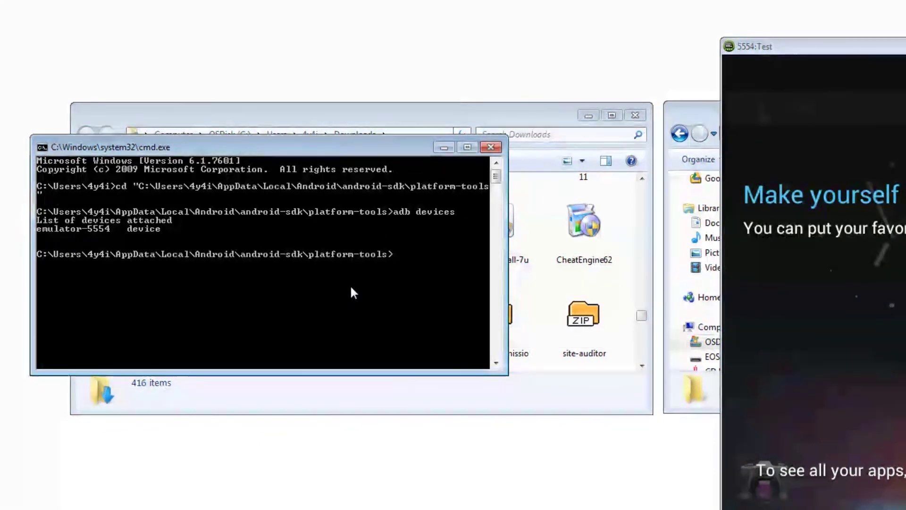
Step: Start an adb install command with an opening quotation mark and the platform-tools folder path copied from Explorer, ending in a backslash
left_click(701, 122)
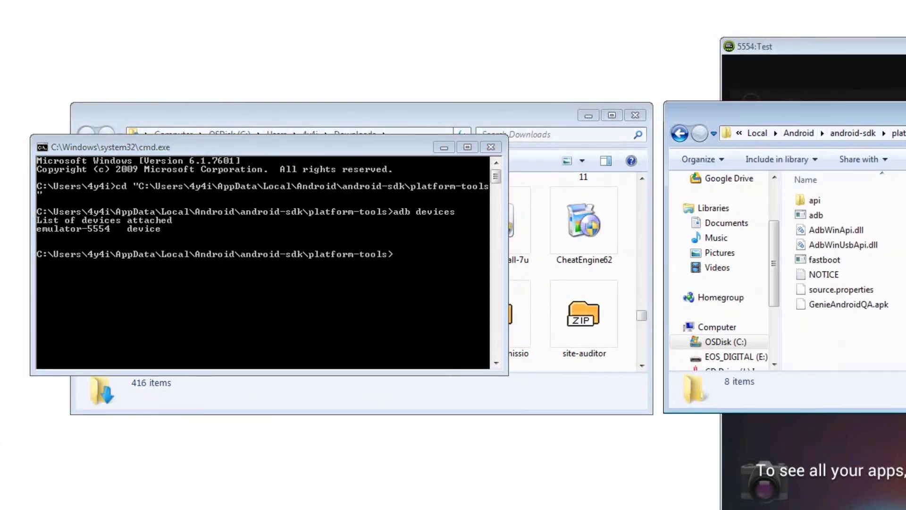
left_click(897, 132)
key("super+c")
left_click(409, 254)
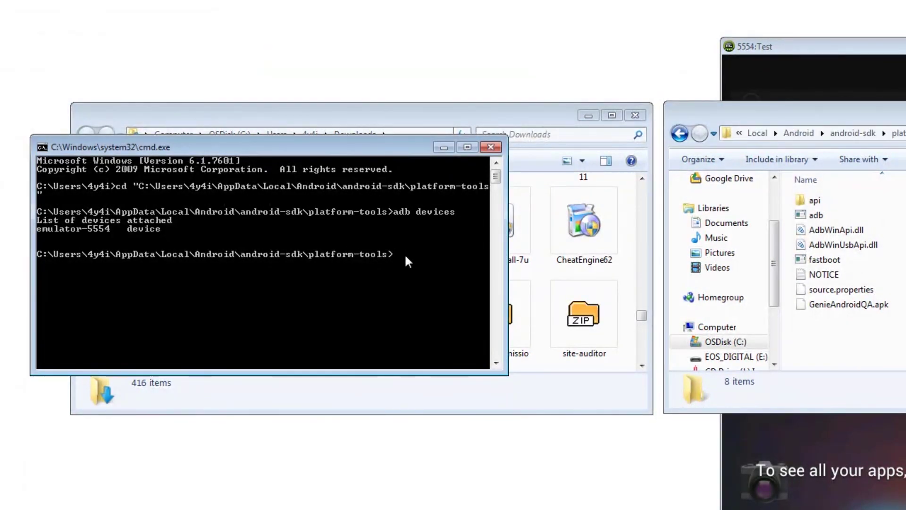
type("adb ins")
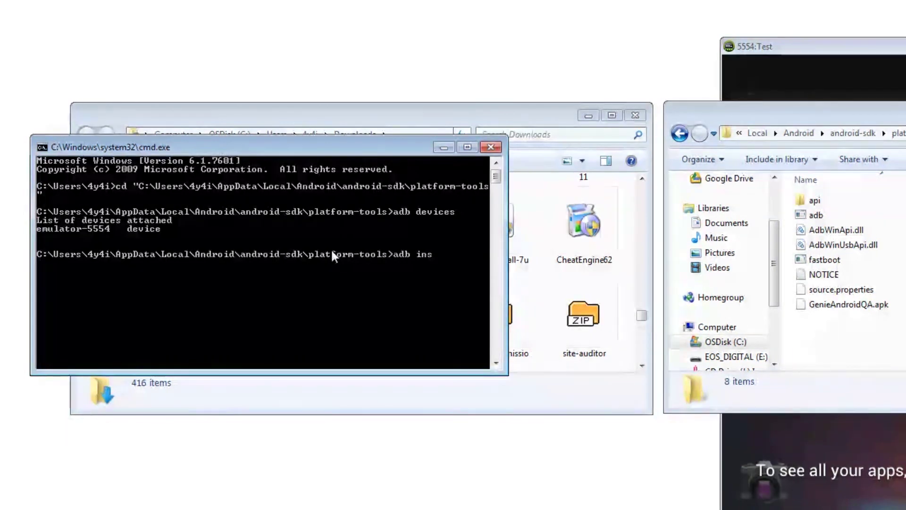
type("tall \"")
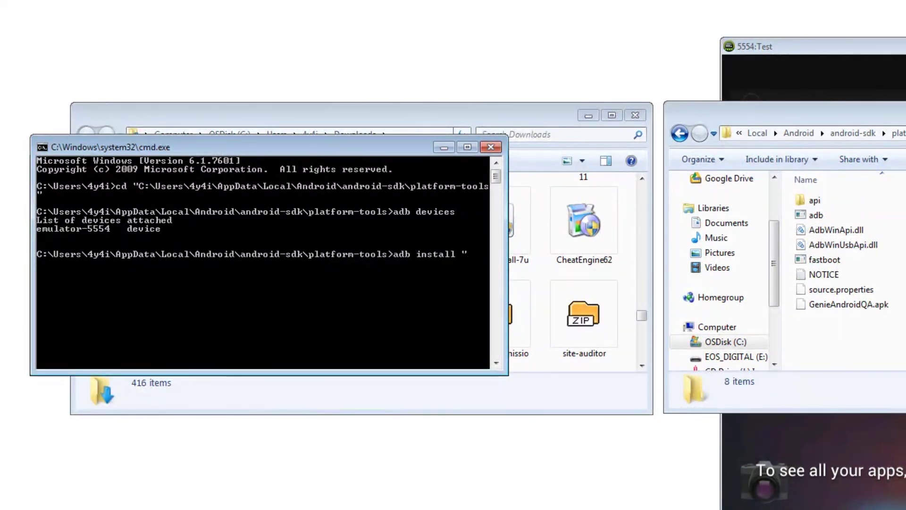
left_click(899, 134)
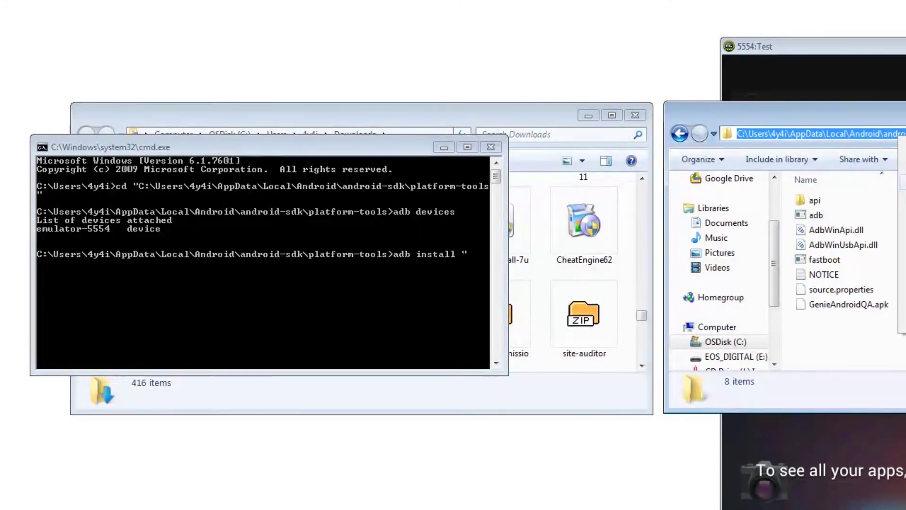
left_click(472, 256)
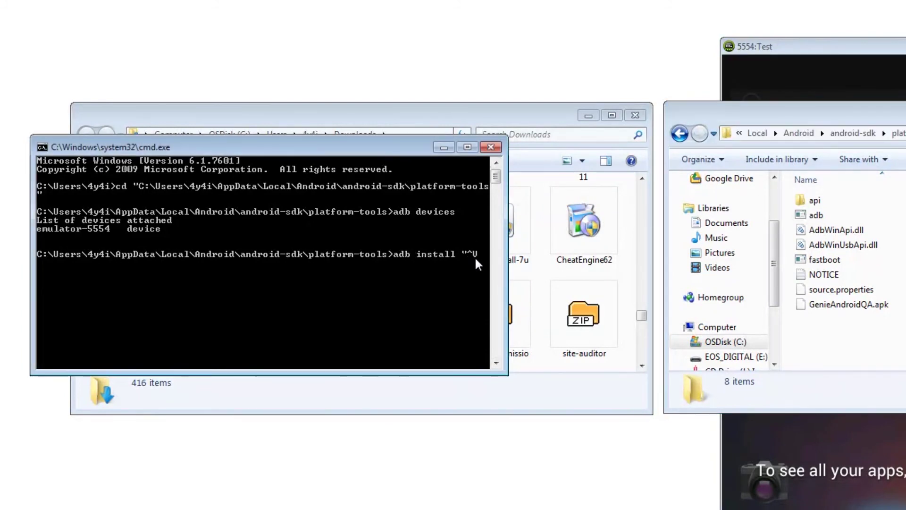
key("BackSpace")
key("BackSpace")
right_click(471, 254)
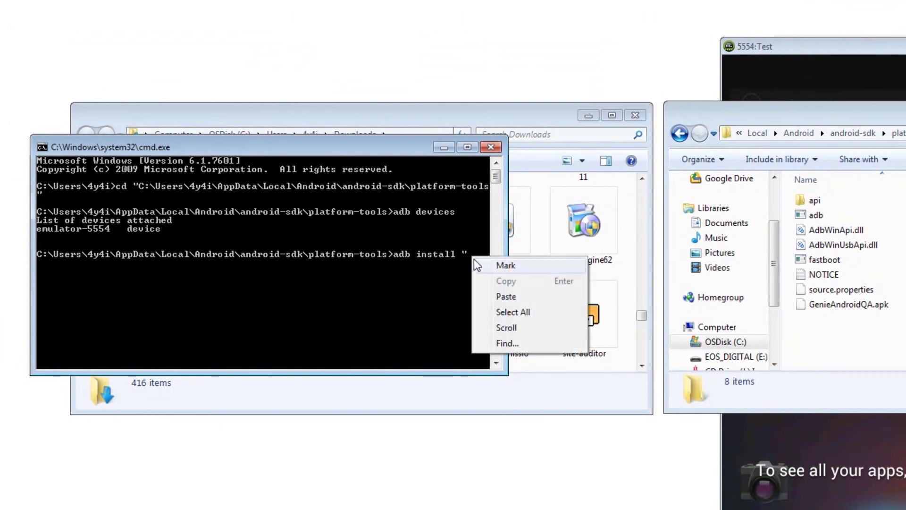
left_click(511, 300)
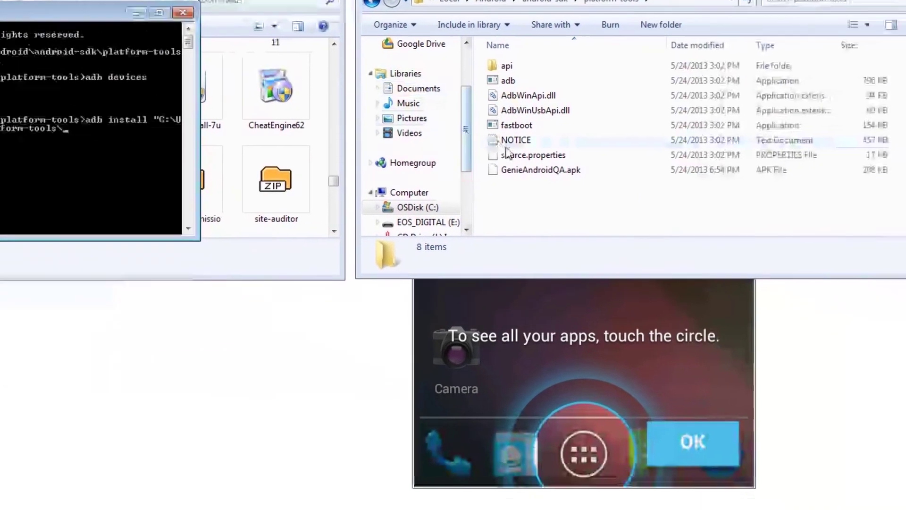
Step: Complete the install command with the file name GenieAndroidQA.apk copied from the file's properties, add the closing quotation mark and run it
left_click(840, 307)
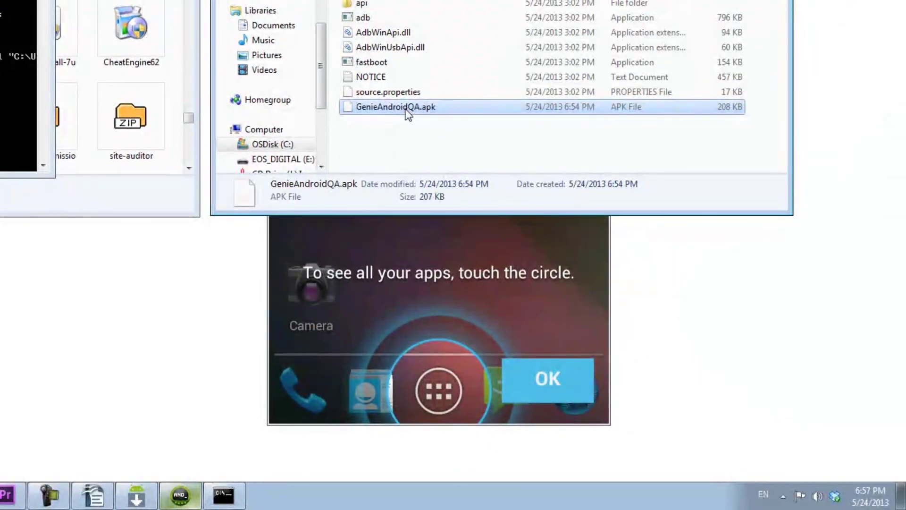
right_click(365, 103)
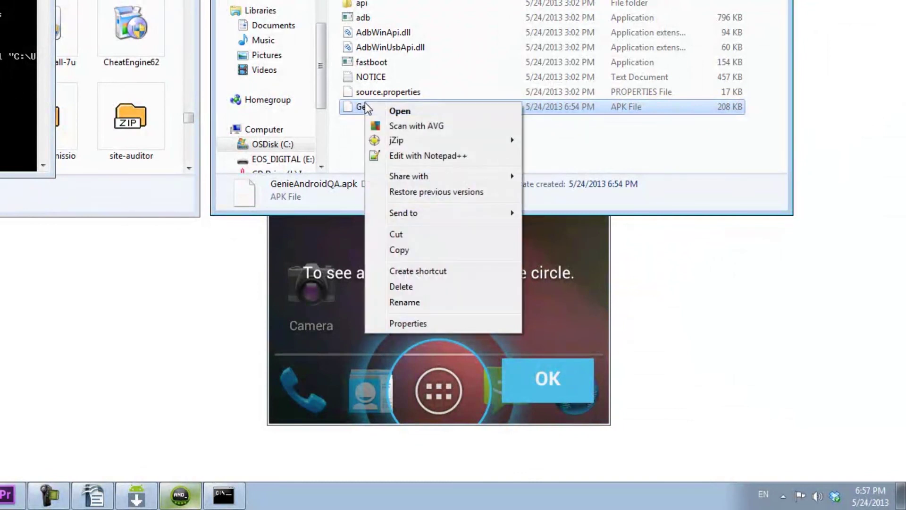
left_click(406, 324)
left_click_drag(517, 164, 381, 164)
right_click(462, 163)
left_click(495, 210)
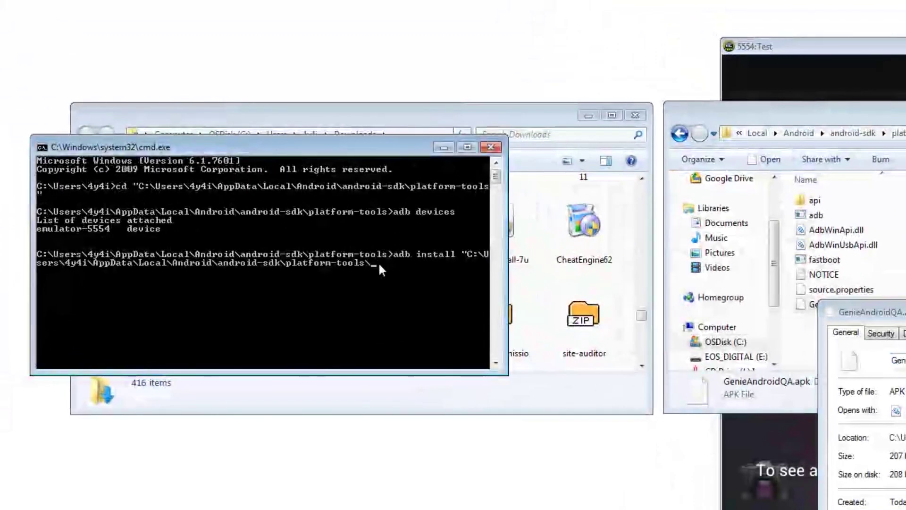
right_click(381, 262)
left_click(410, 298)
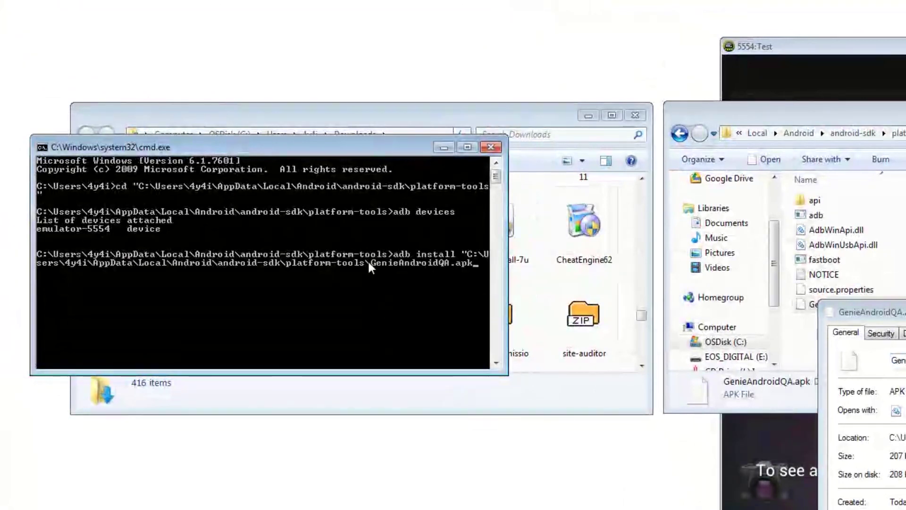
type("\"")
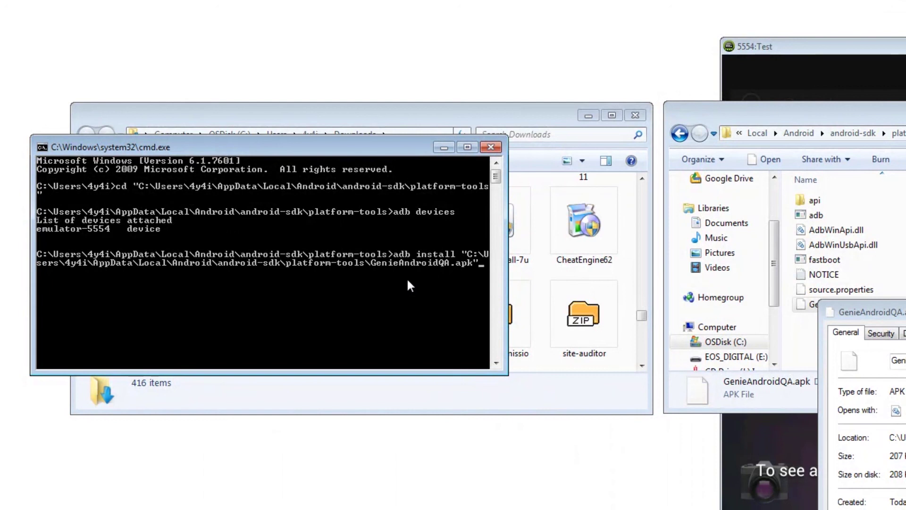
key("Return")
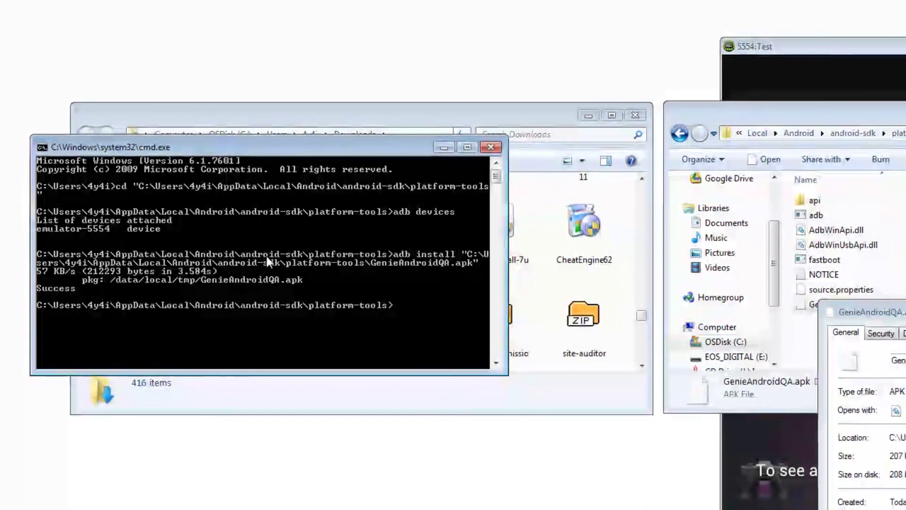
Step: Close the command prompt, the APK's properties and both Explorer windows, leaving the Test emulator open
left_click(490, 148)
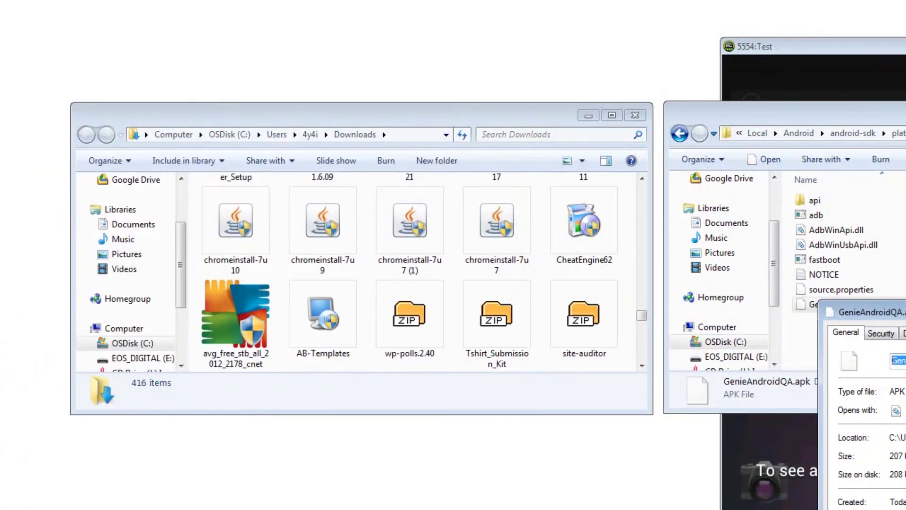
key("Escape")
key("alt+F4")
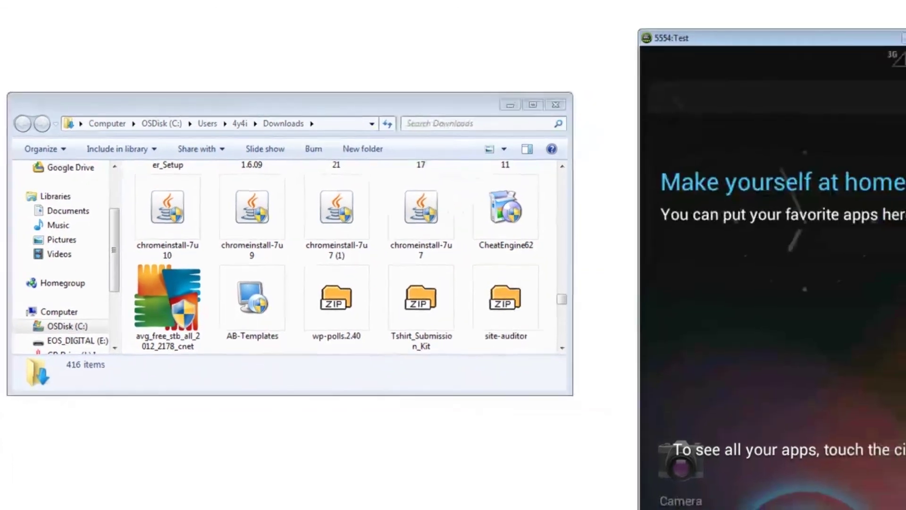
left_click(635, 115)
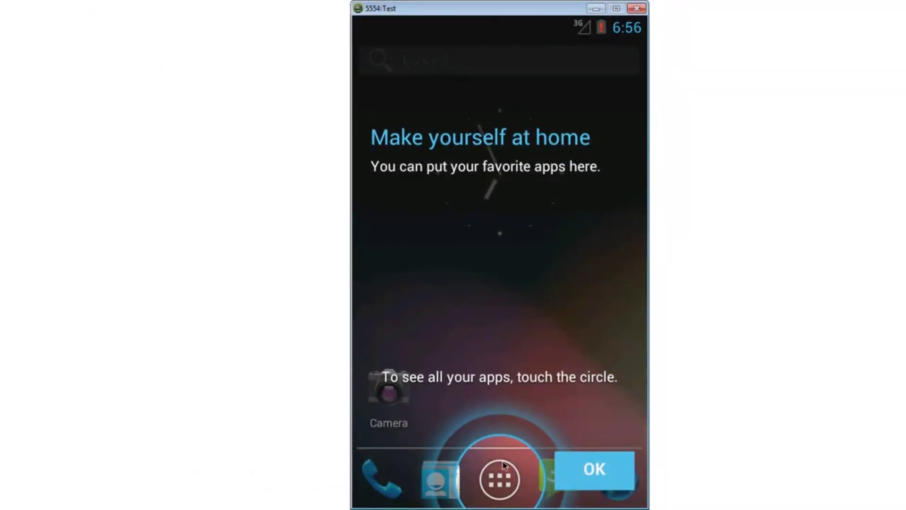
Step: Open the emulator's list of all apps, dismiss the "Choose some apps" tip and launch Genietrack Family
left_click_drag(538, 6, 325, 1)
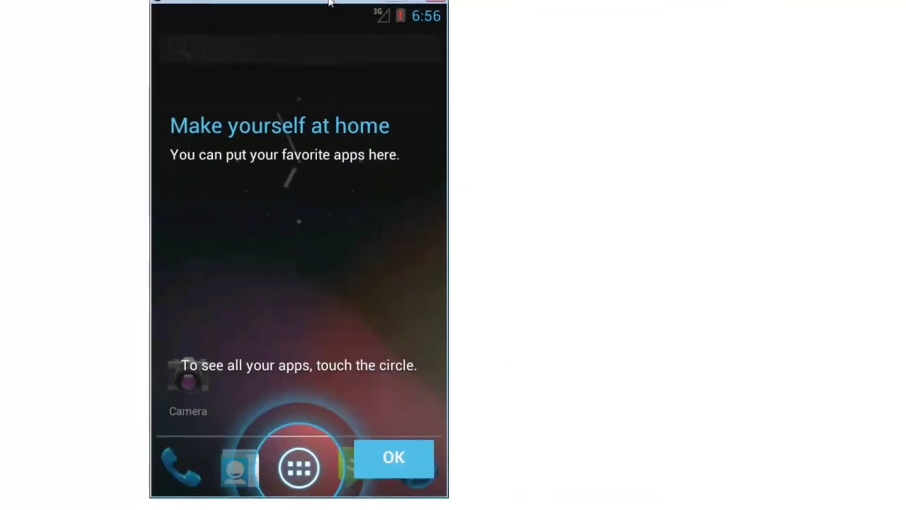
left_click(290, 448)
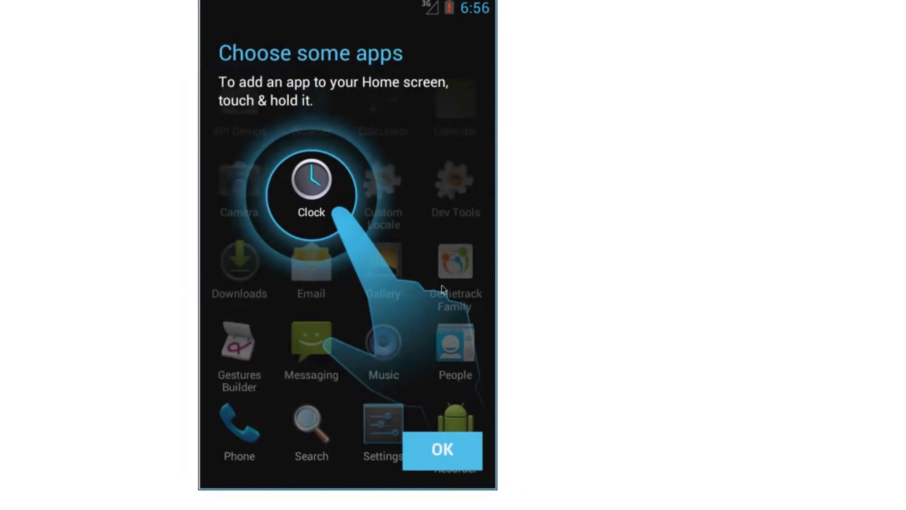
left_click(442, 451)
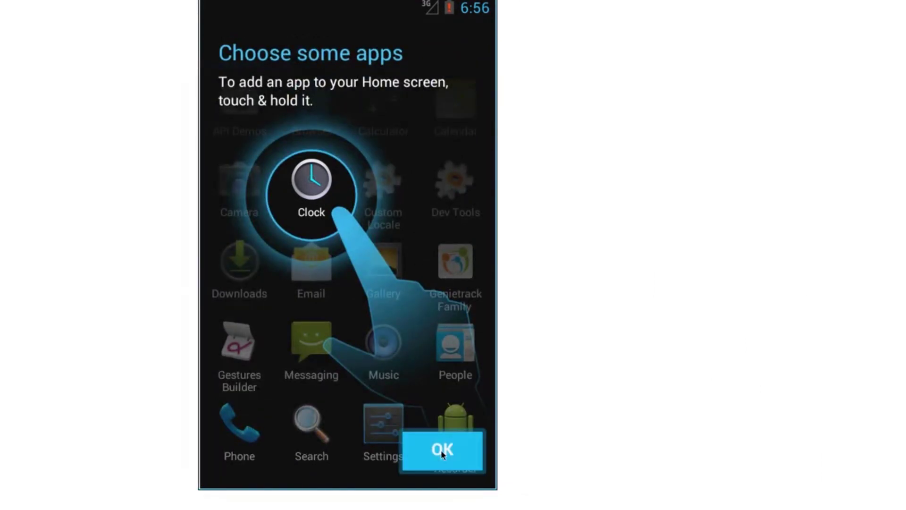
left_click(459, 276)
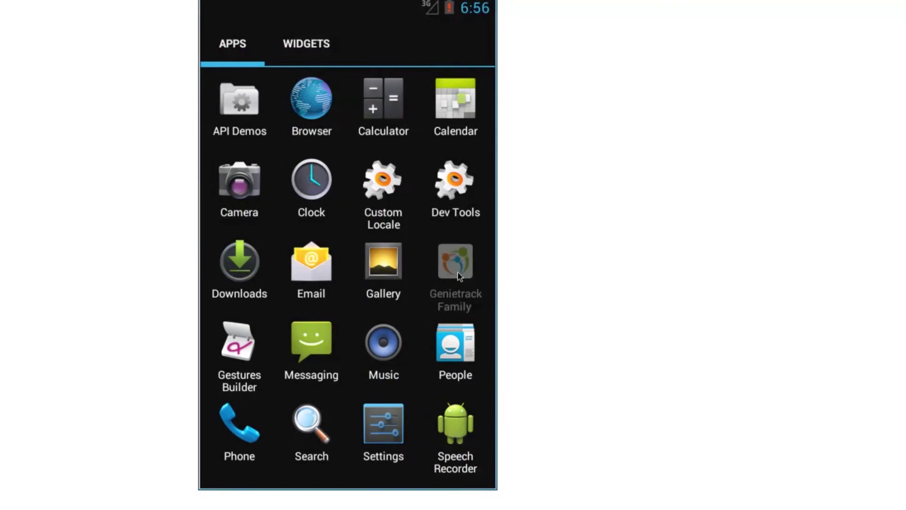